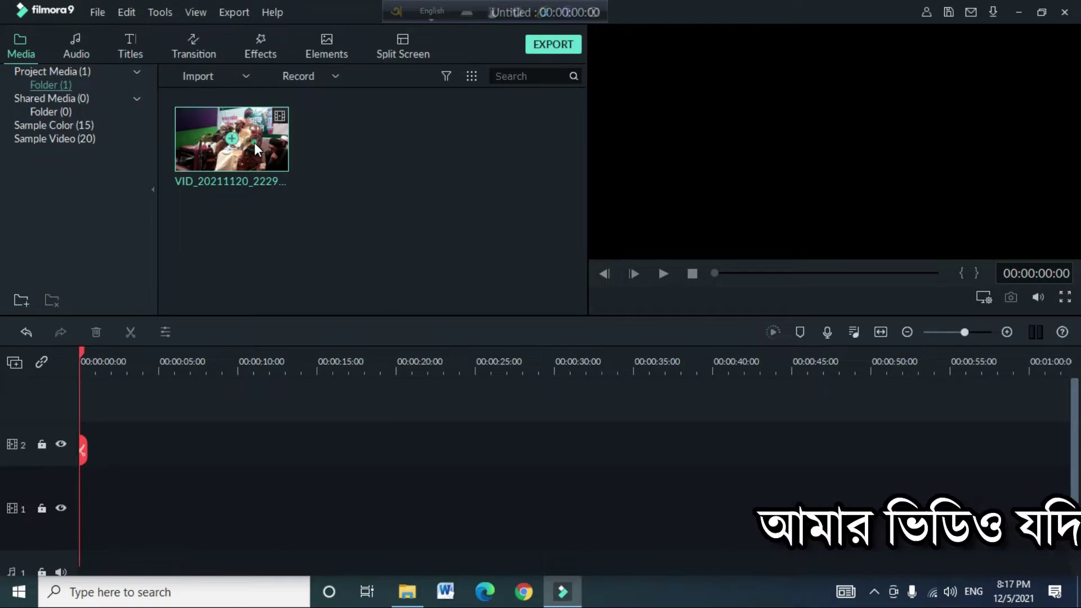
# Add the imported video to the start of video track 1 and match the project settings to the media at 1920 x 1080 30fps
pyautogui.moveTo(341, 366); pyautogui.dragTo(68, 495)
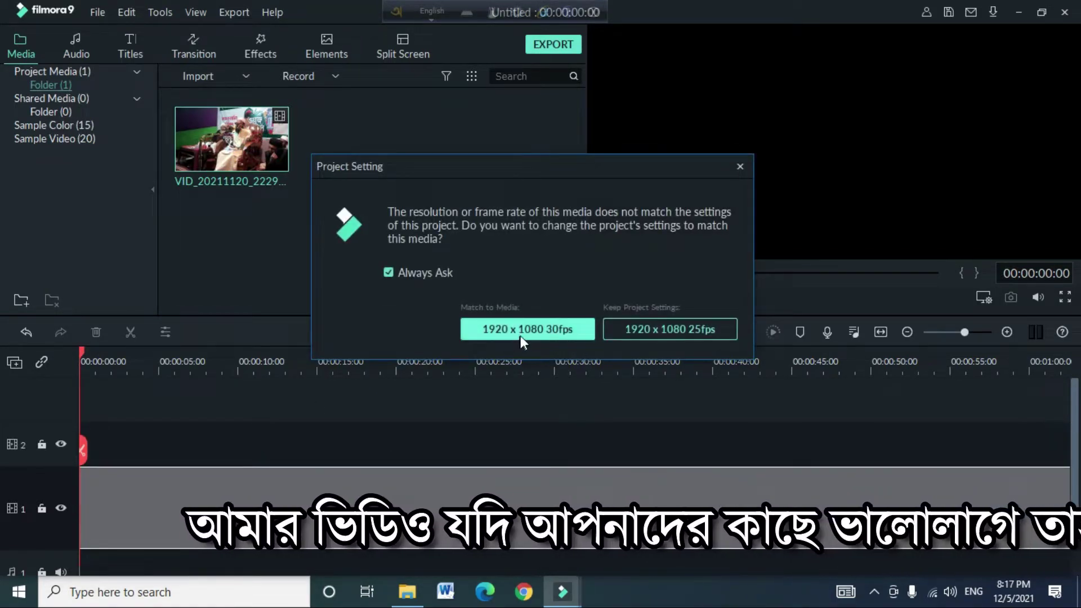
pyautogui.click(565, 333)
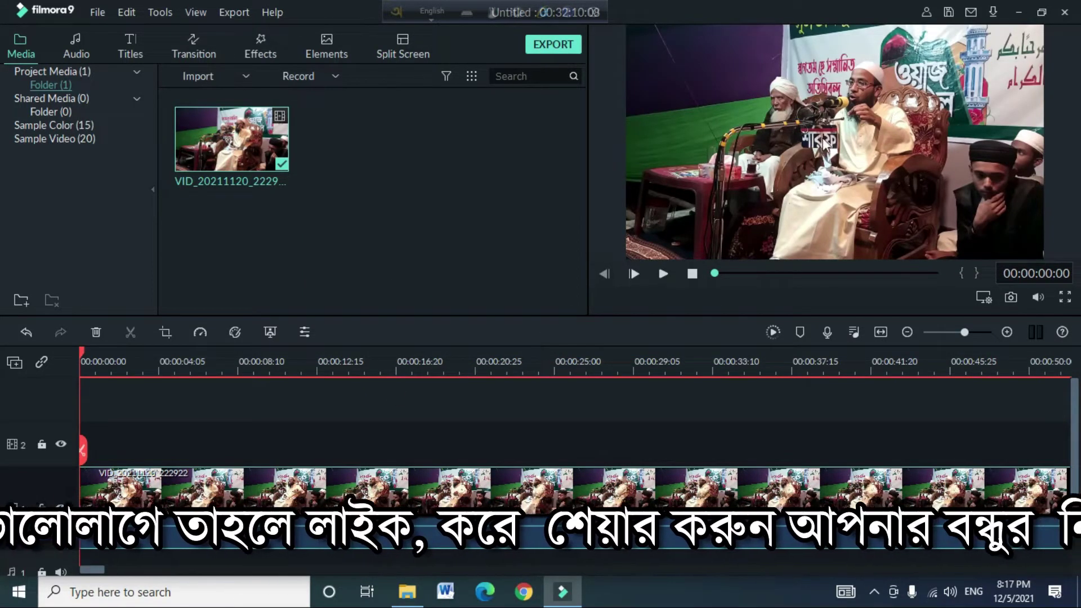
# Enlarge the clip beyond the preview frame, reposition it around the seated speaker, and play it briefly
pyautogui.click(677, 229)
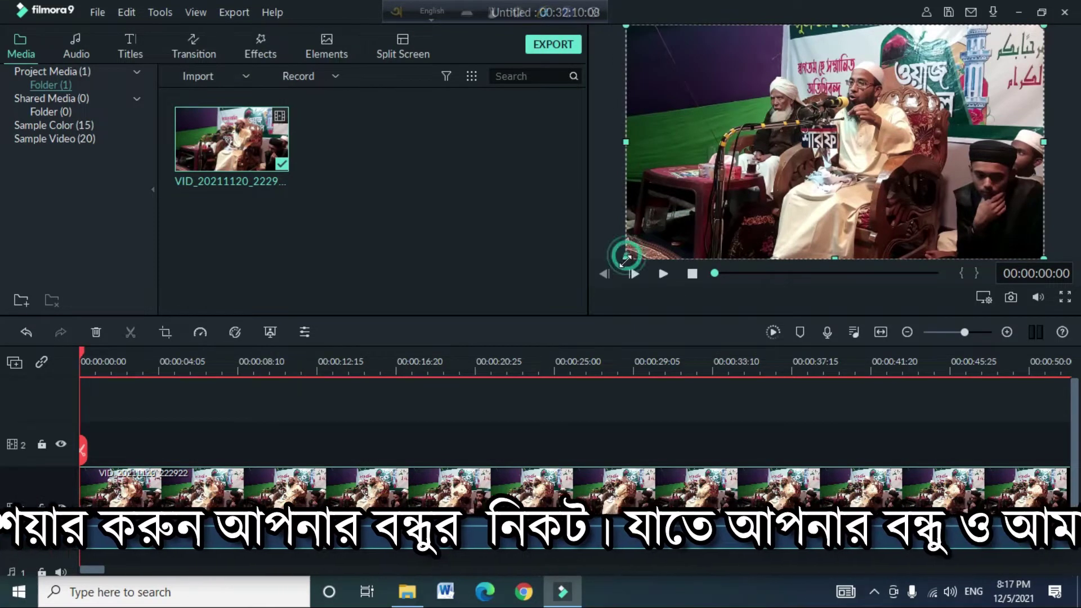
pyautogui.moveTo(624, 257); pyautogui.dragTo(549, 359)
pyautogui.moveTo(698, 208); pyautogui.dragTo(753, 188)
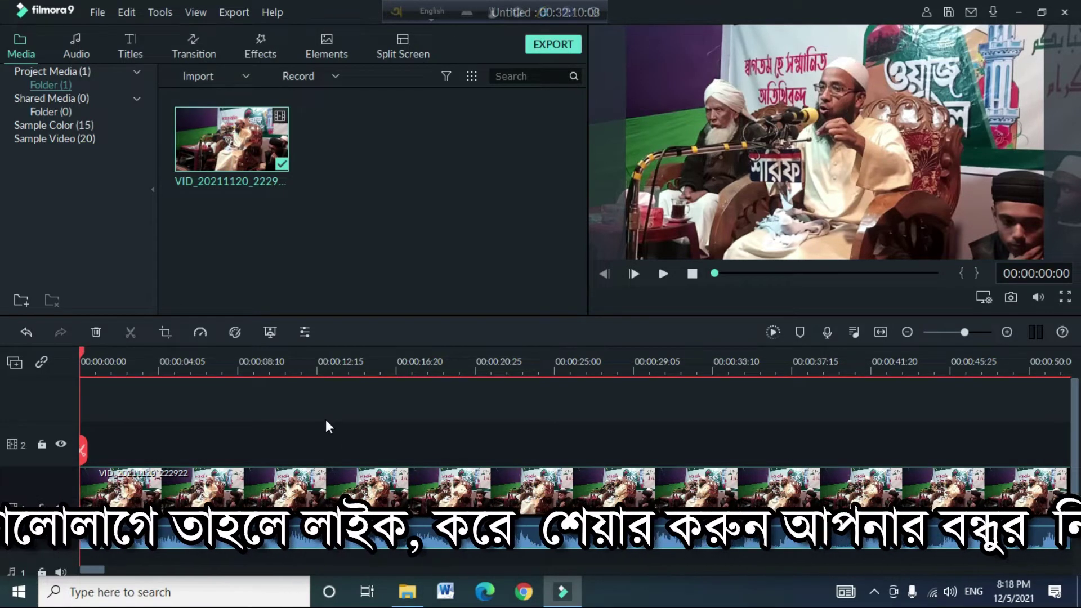
pyautogui.press('space')
pyautogui.press('space')
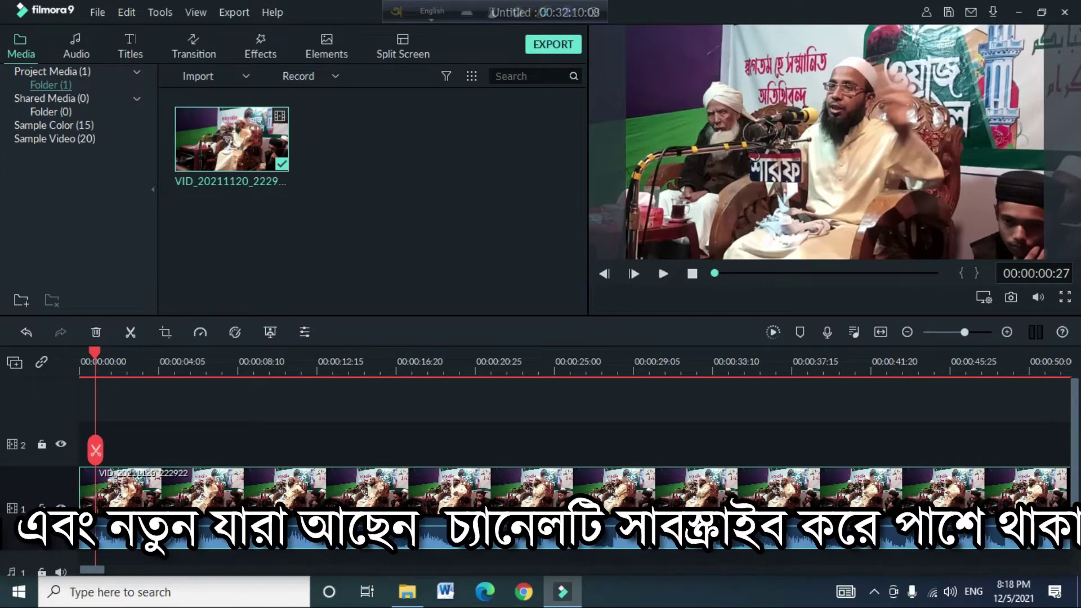
# Detach the clip's audio onto its own track and raise the detached audio's volume to 4.36 dB
pyautogui.rightClick(394, 513)
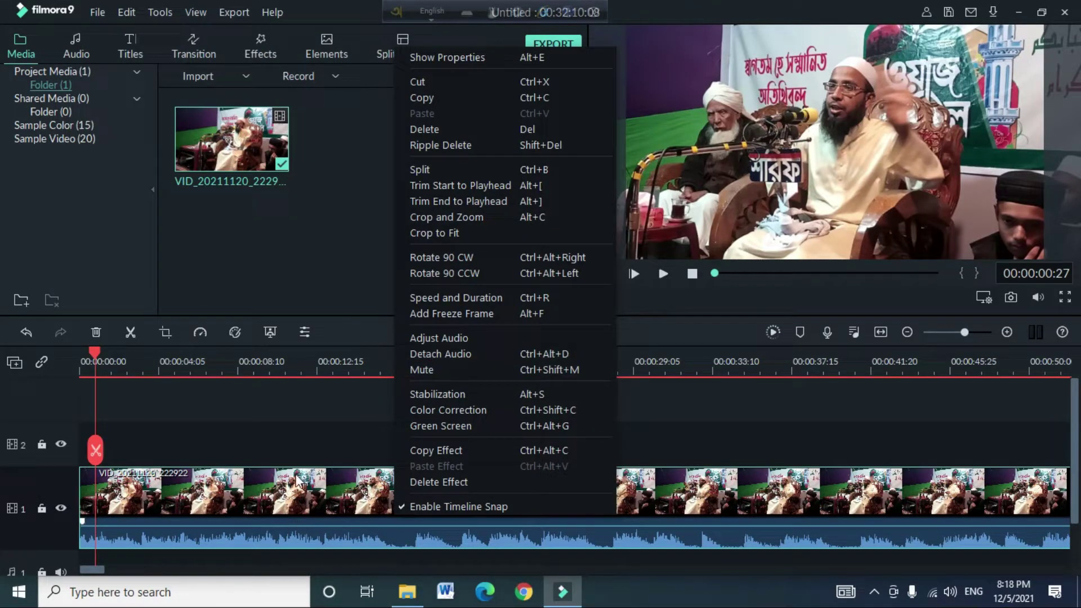
pyautogui.click(311, 431)
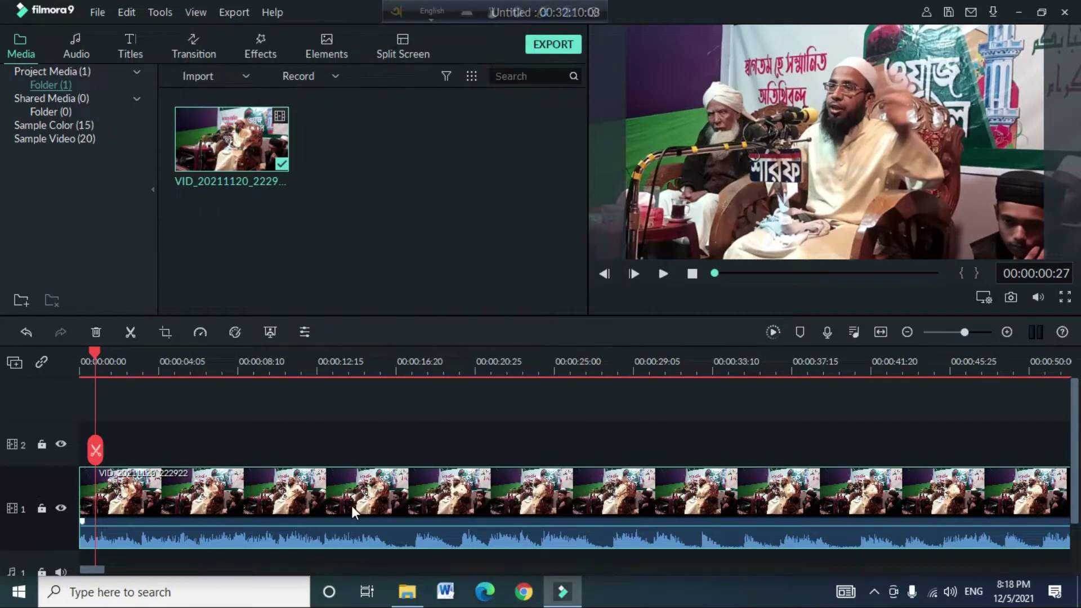
pyautogui.hotkey('ctrl', 'alt', 'd')
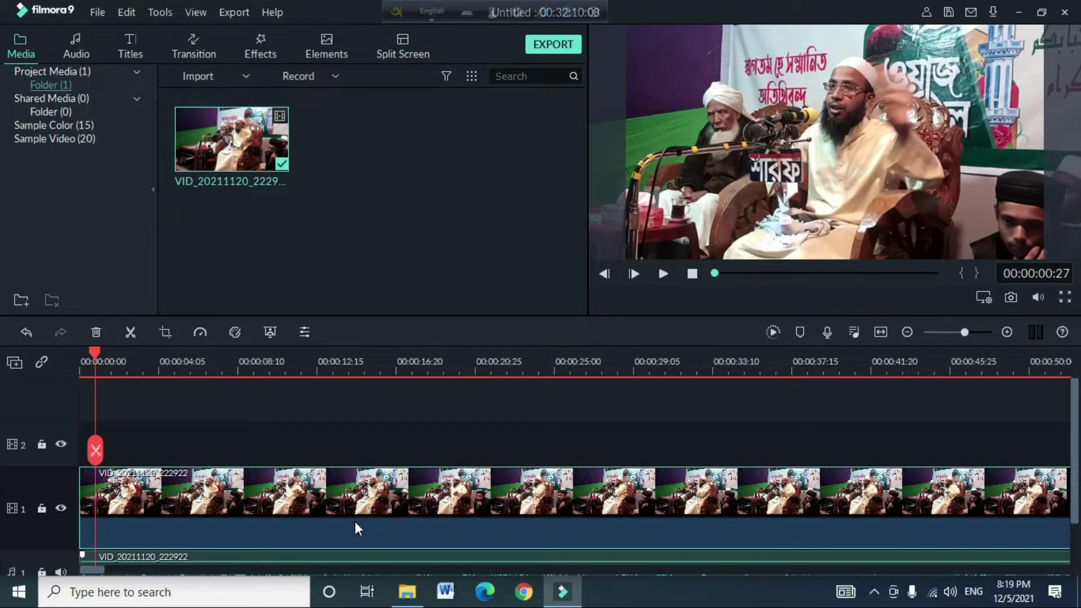
pyautogui.scroll(-1, 394, 478)
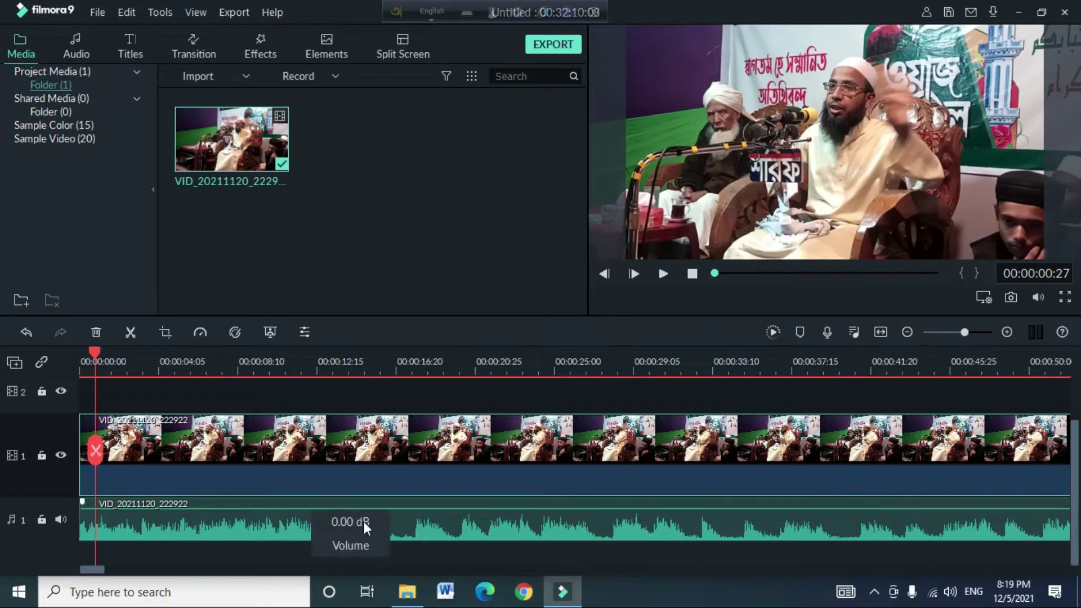
pyautogui.moveTo(311, 507)
pyautogui.mouseDown()
pyautogui.moveTo(313, 517)
pyautogui.moveTo(317, 508)
pyautogui.mouseUp()
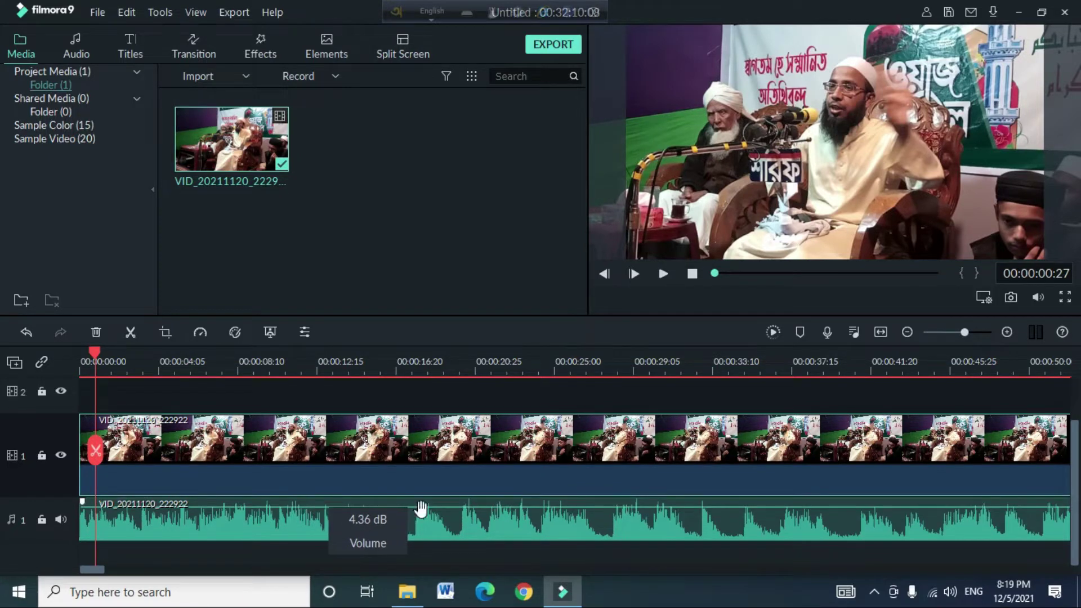
# Enable background noise removal on the detached audio, set its strength to Strong, and play a few seconds
pyautogui.doubleClick(326, 526)
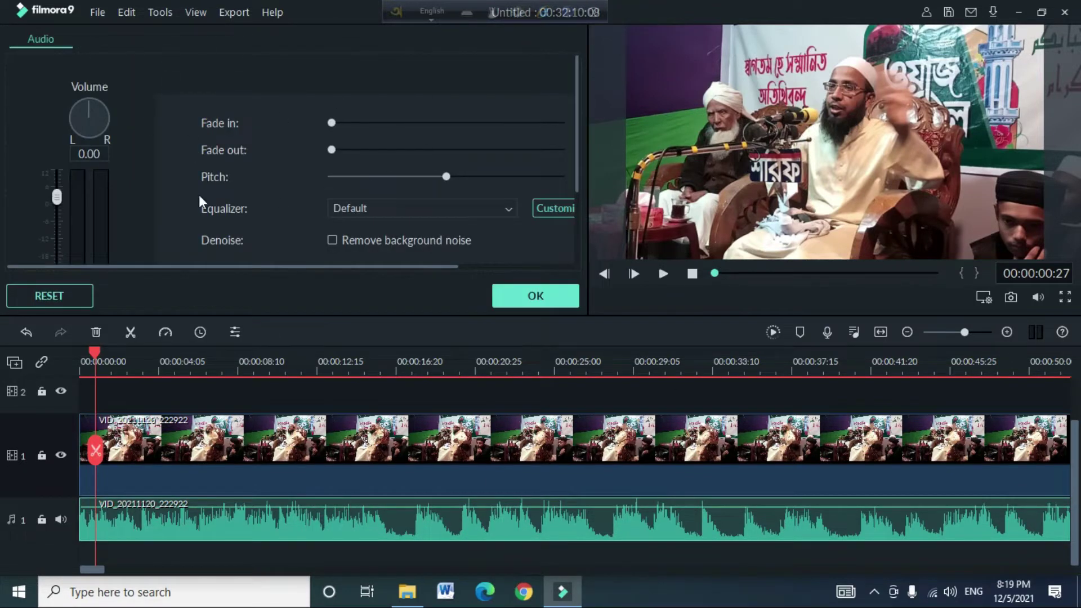
pyautogui.moveTo(575, 141)
pyautogui.mouseDown()
pyautogui.moveTo(582, 233)
pyautogui.moveTo(580, 133)
pyautogui.mouseUp()
pyautogui.click(333, 240)
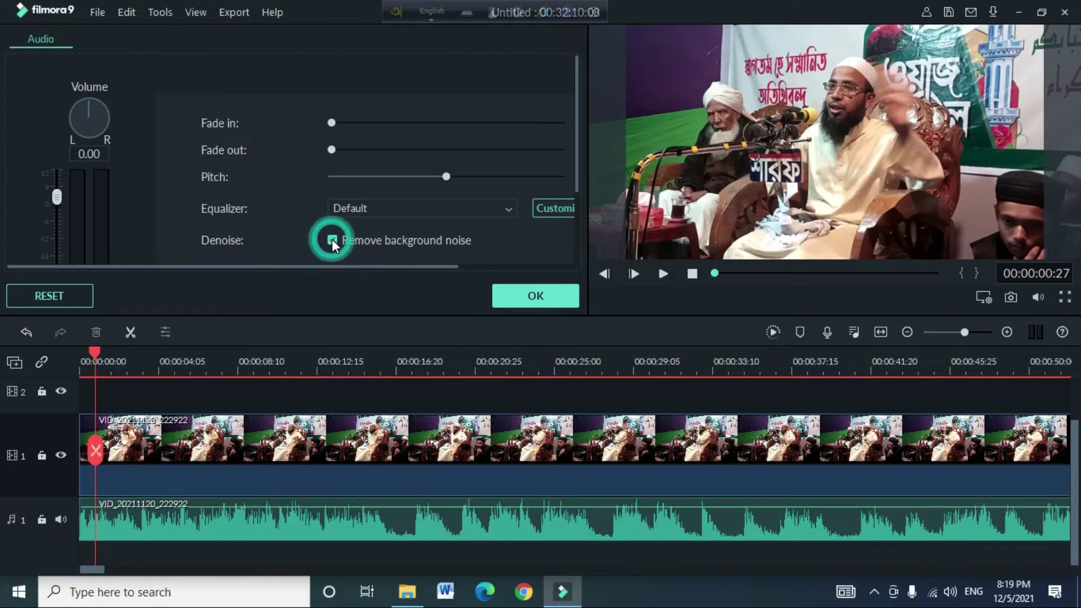
pyautogui.scroll(-2, 408, 211)
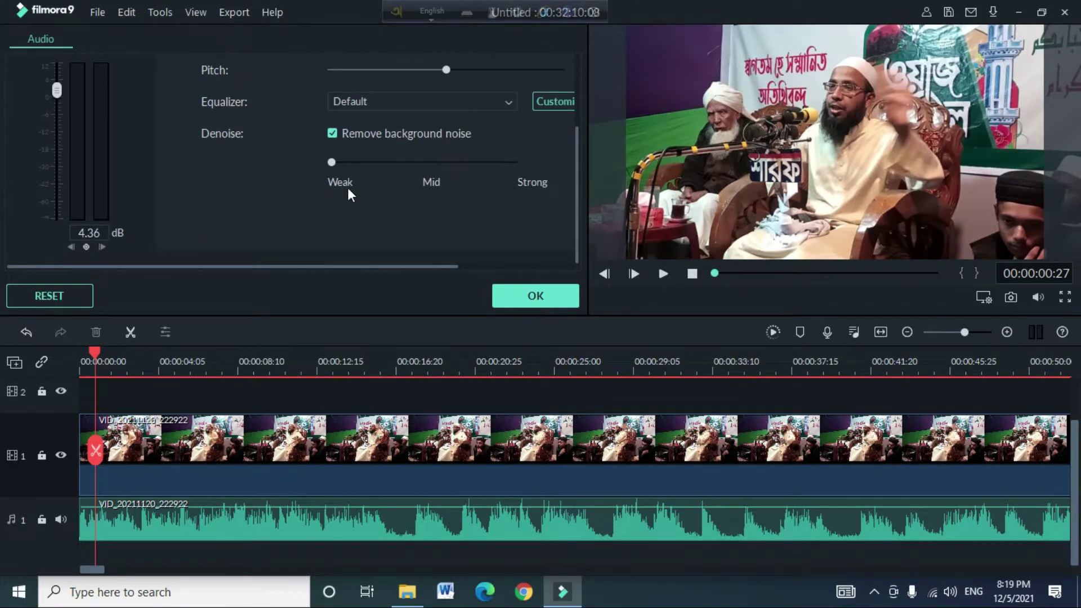
pyautogui.moveTo(331, 162); pyautogui.dragTo(531, 163)
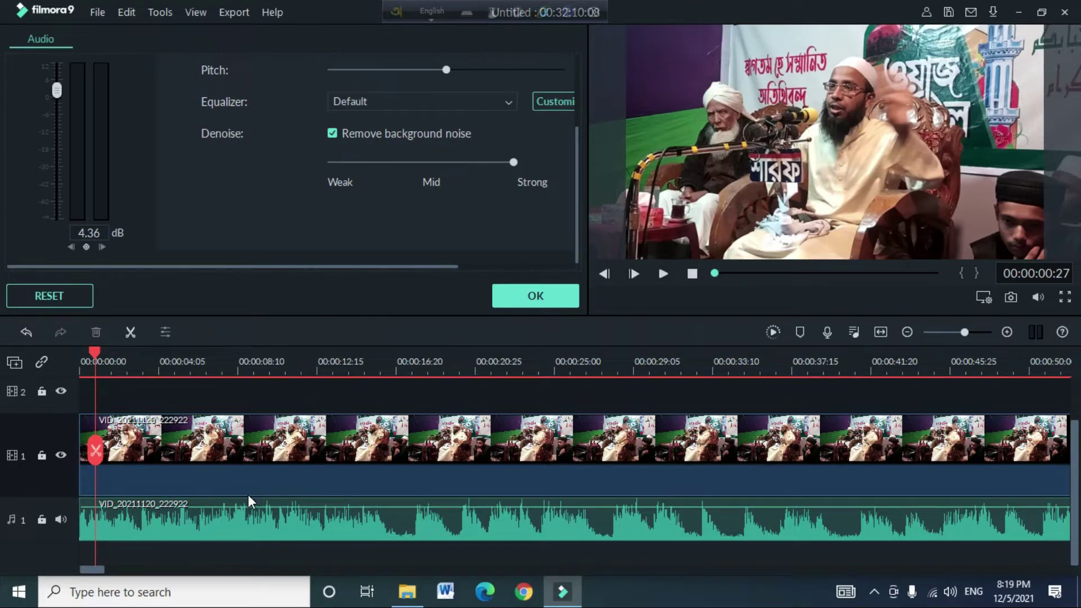
pyautogui.press('space')
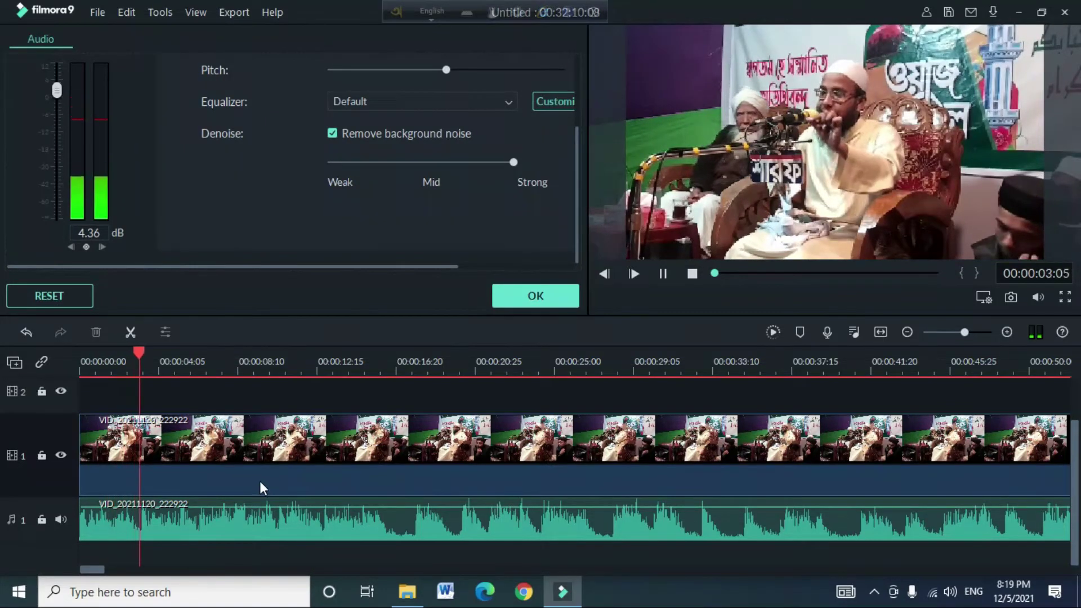
pyautogui.click(514, 162)
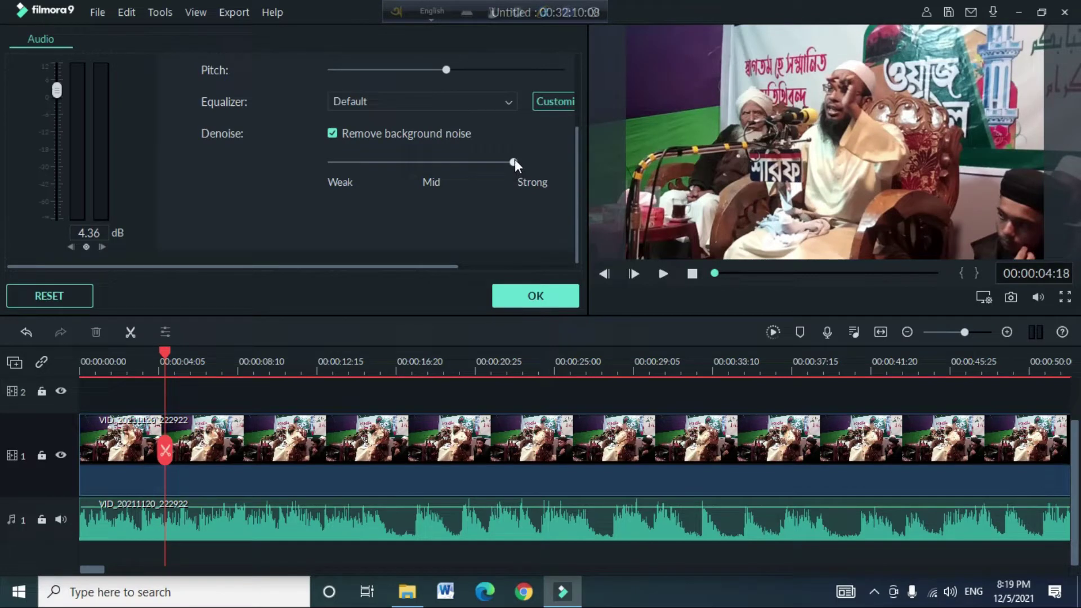
# Try the noise removal at Mid strength and listen to the audio
pyautogui.moveTo(514, 163); pyautogui.dragTo(439, 163)
pyautogui.press('space')
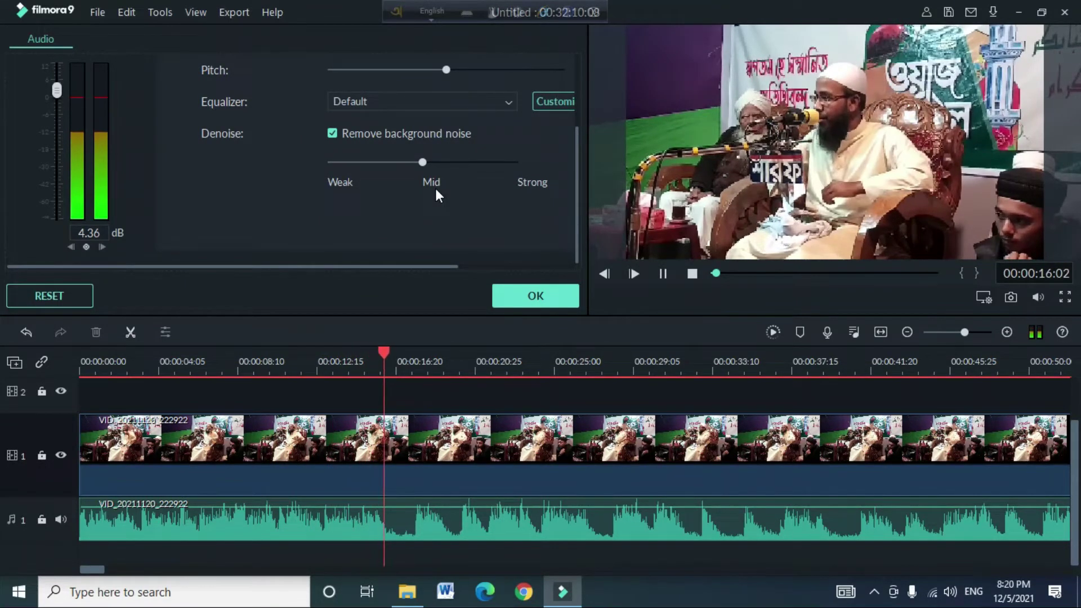
pyautogui.press('space')
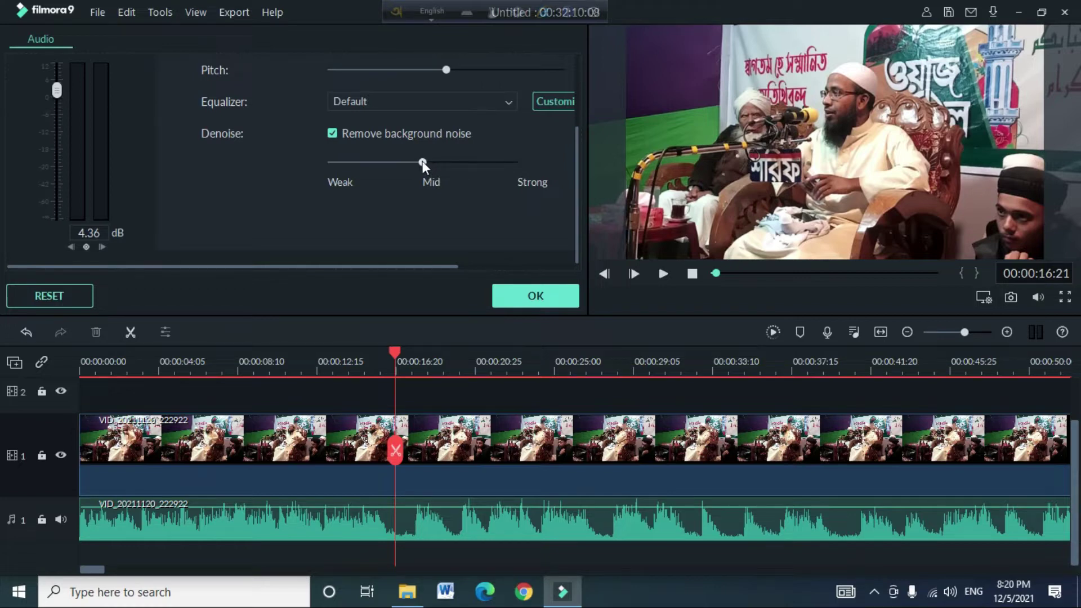
# Set the noise removal to its Weak end and listen to the audio
pyautogui.moveTo(423, 162); pyautogui.dragTo(304, 181)
pyautogui.press('space')
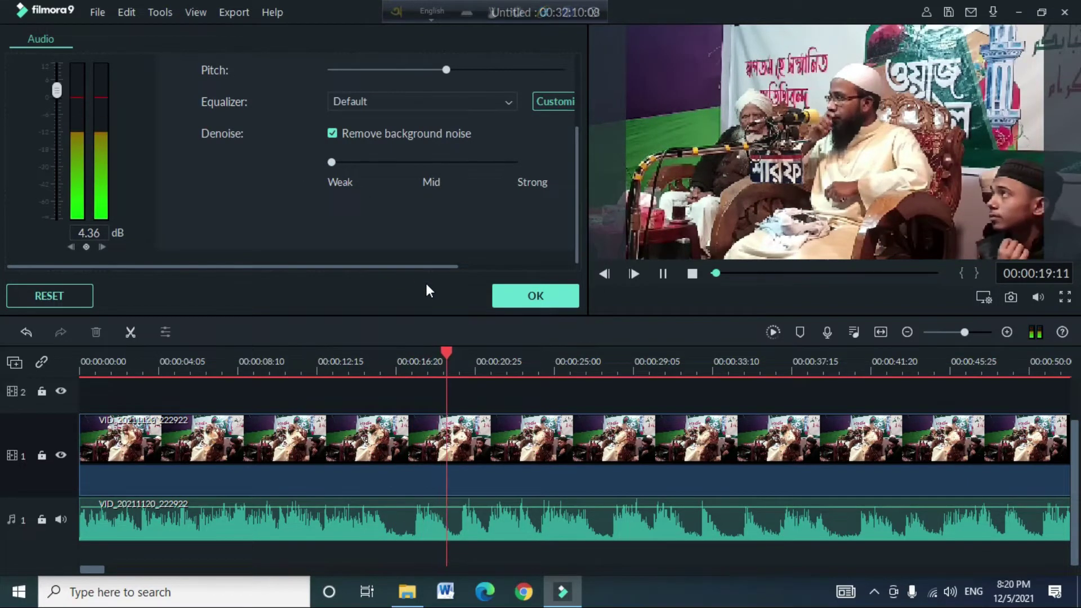
pyautogui.press('space')
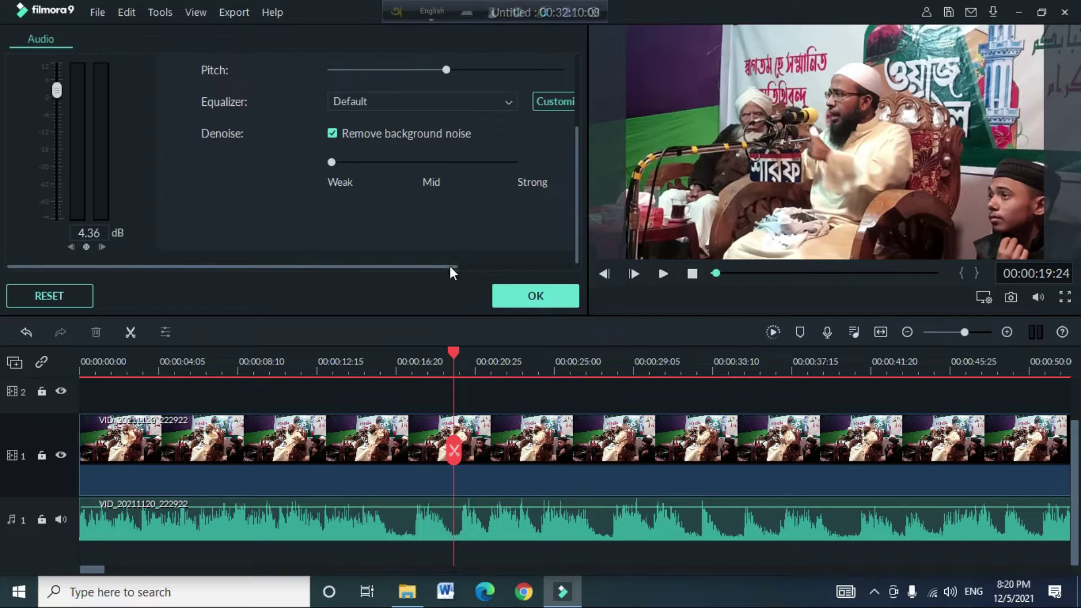
# Apply the Classic equalizer preset to the detached audio, check the other presets, and play the result
pyautogui.moveTo(451, 266); pyautogui.dragTo(345, 263)
pyautogui.click(464, 102)
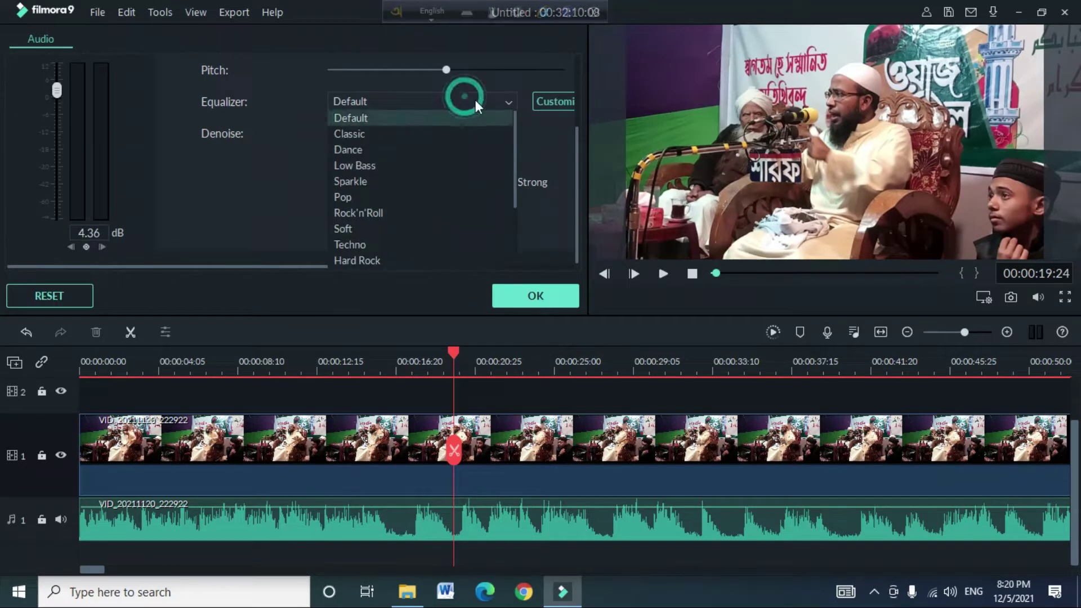
pyautogui.click(402, 137)
pyautogui.press('space')
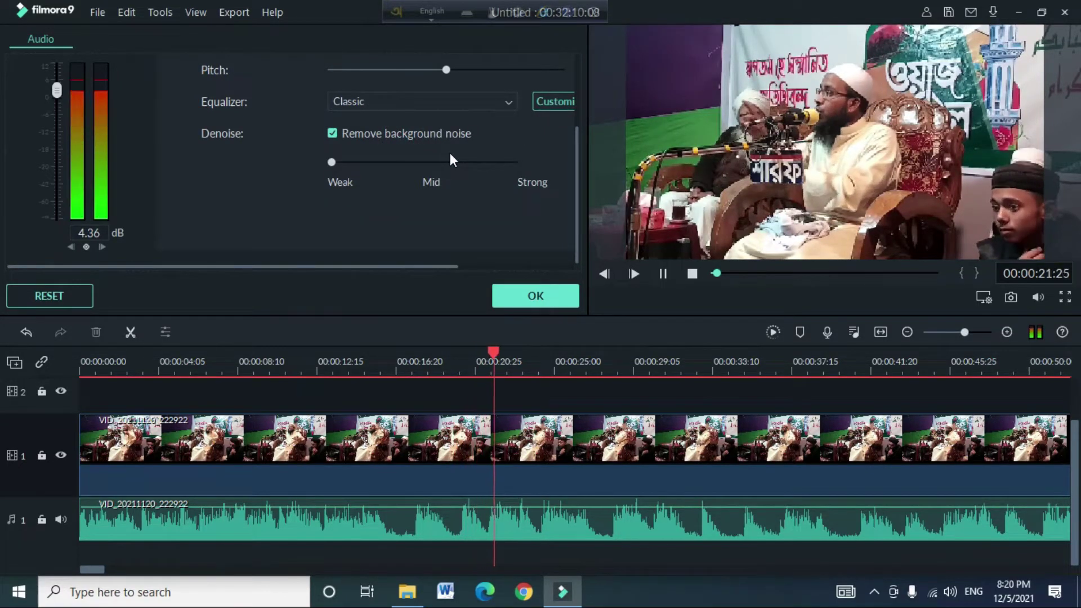
pyautogui.press('space')
pyautogui.click(507, 102)
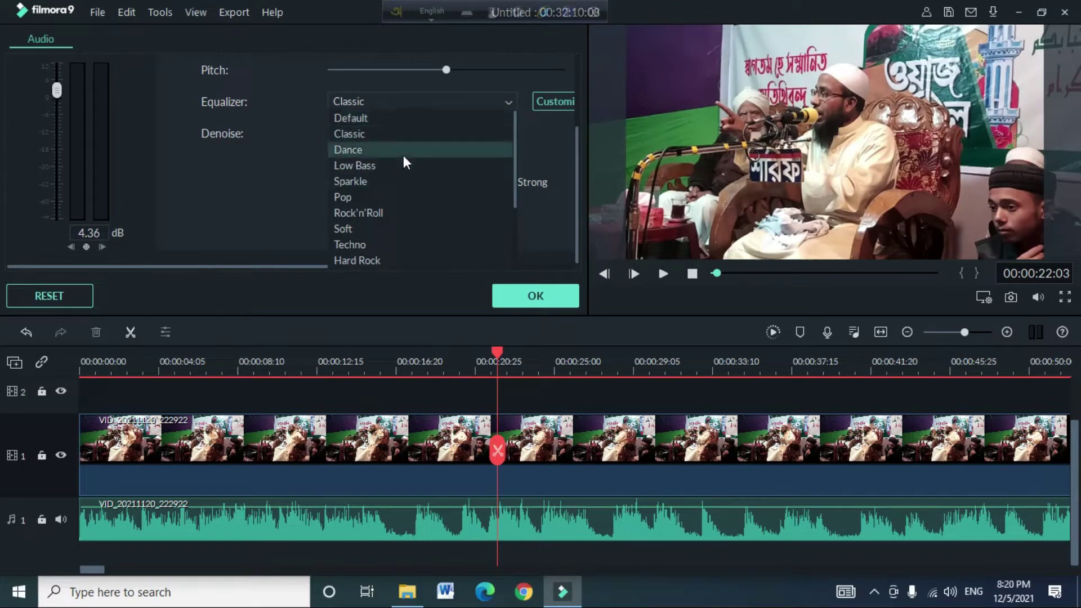
pyautogui.scroll(-2, 394, 208)
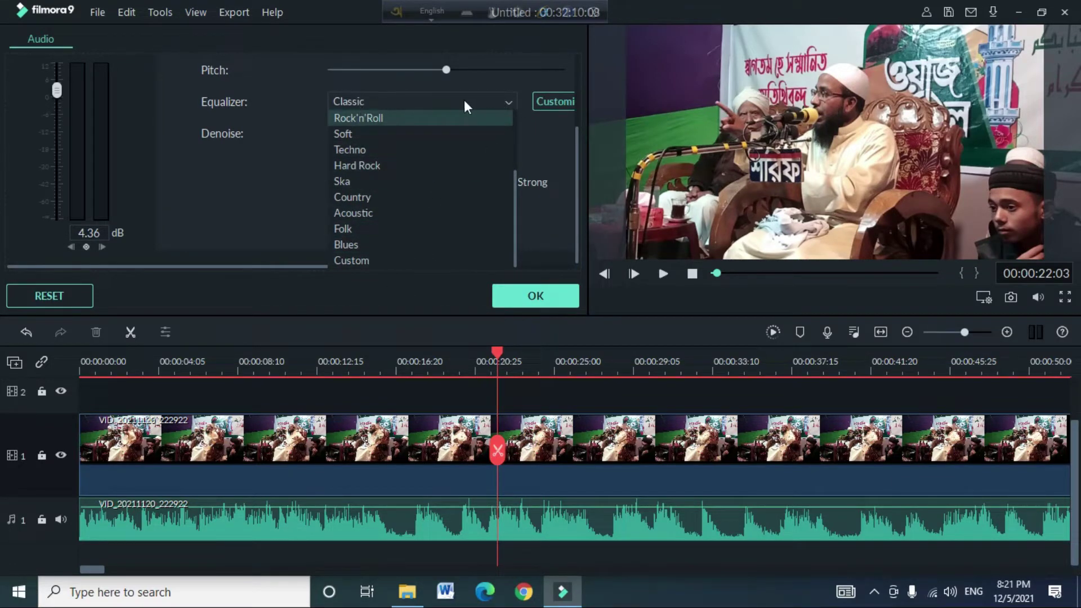
pyautogui.click(541, 133)
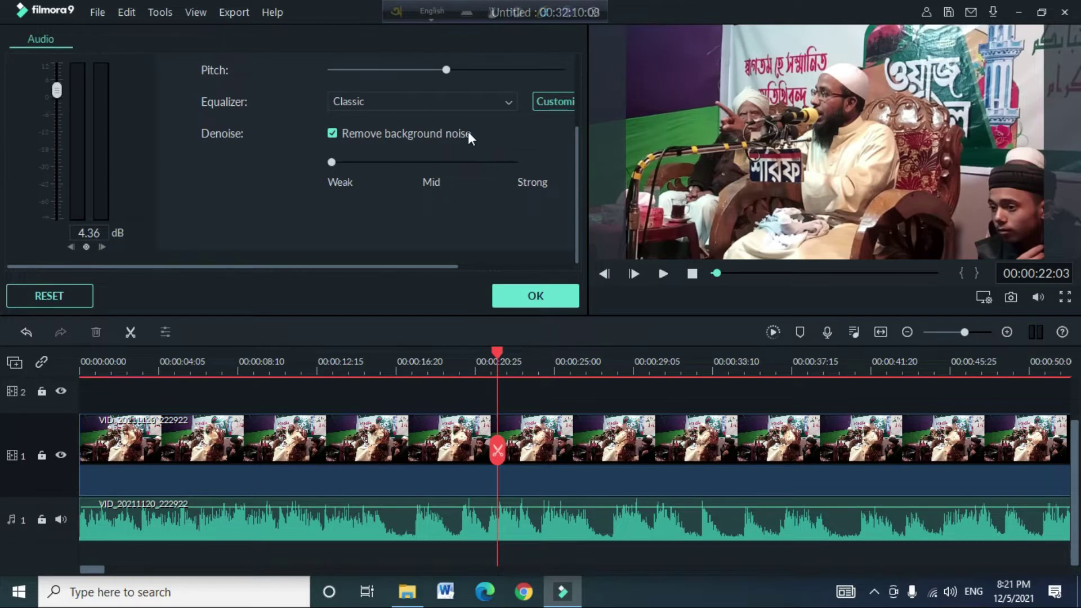
pyautogui.press('space')
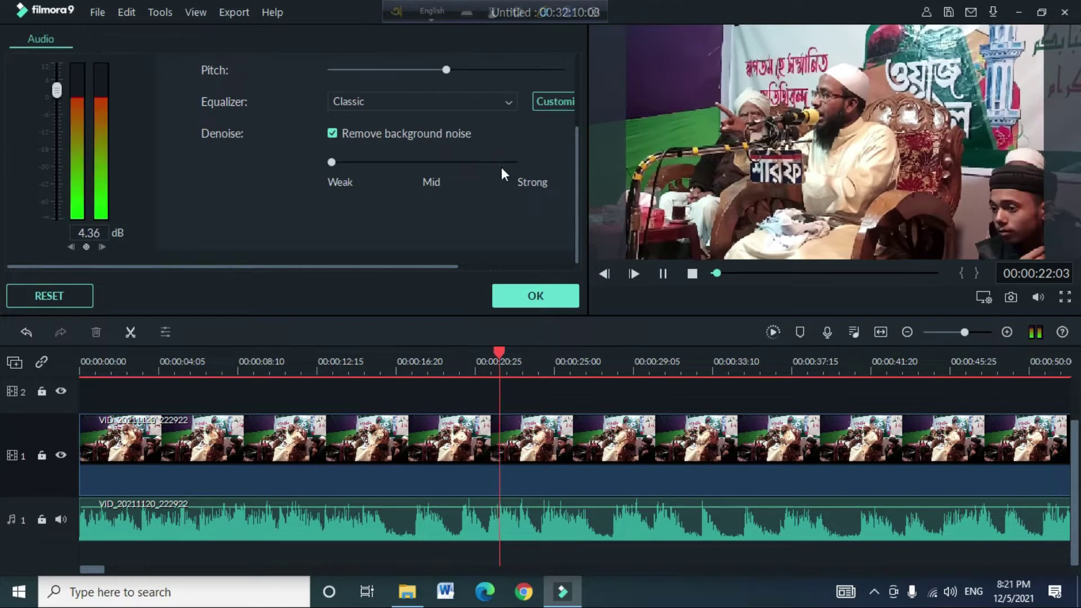
# Move the playhead back to 00:00:21:26 and confirm the audio settings
pyautogui.click(538, 297)
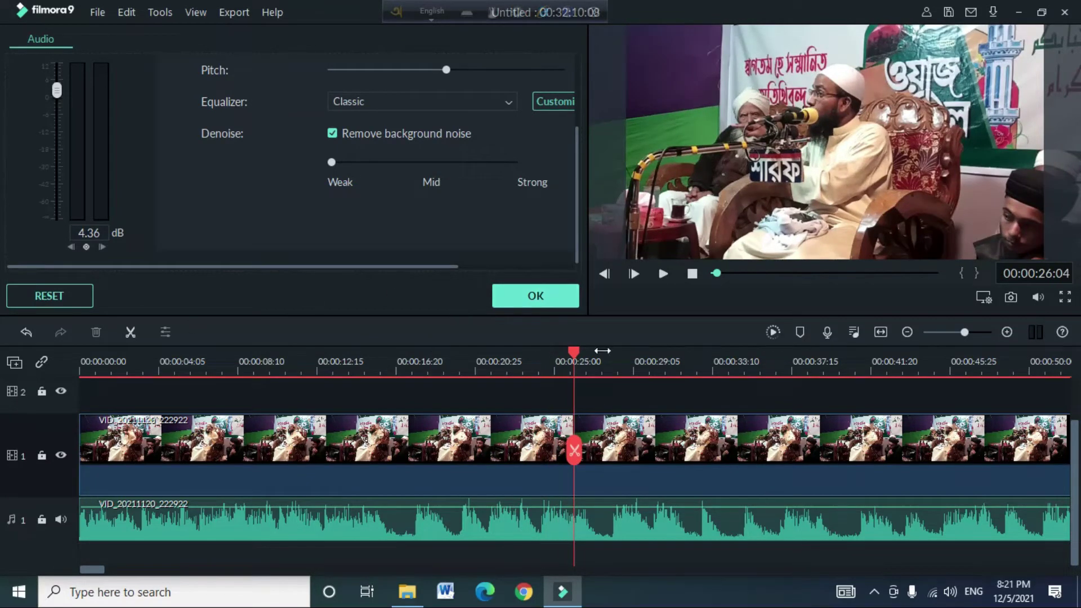
pyautogui.moveTo(575, 353); pyautogui.dragTo(494, 367)
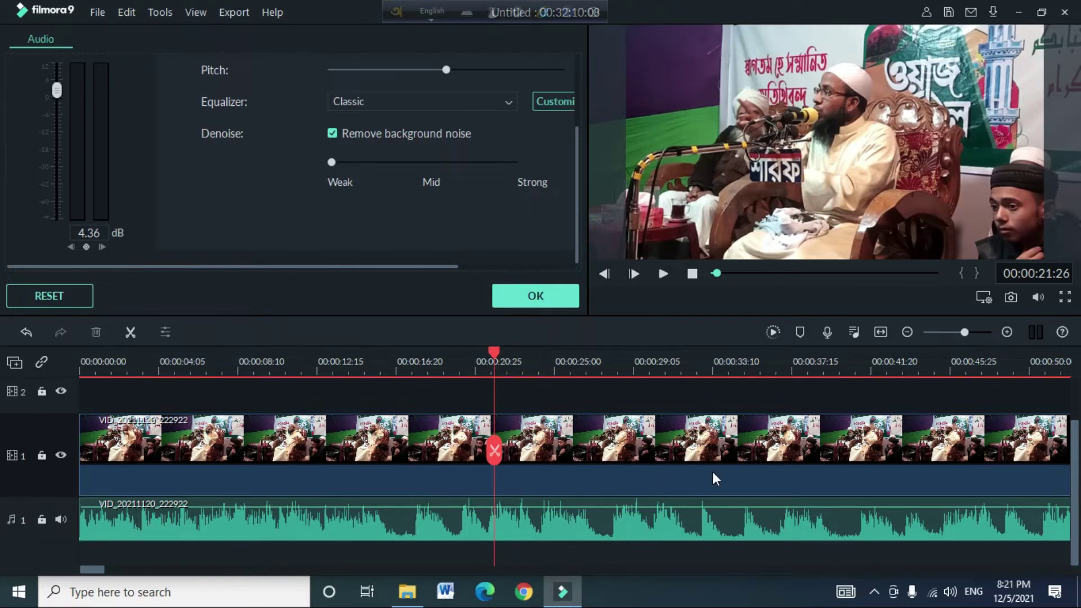
pyautogui.click(539, 297)
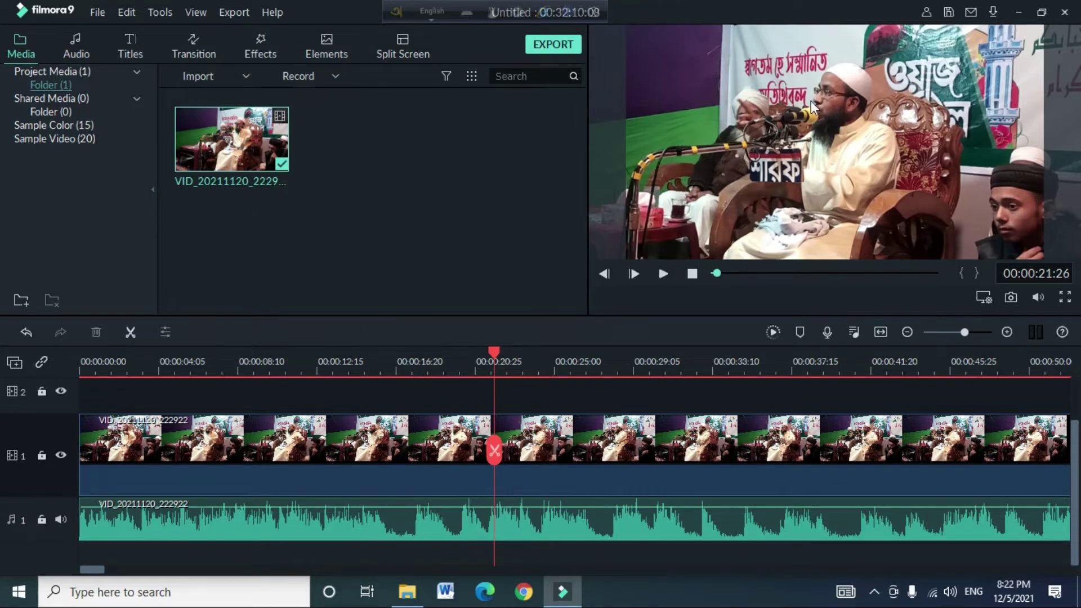
# Open the video clip's color settings, look through the 3D LUT presets, and try Cool Film
pyautogui.click(376, 451)
pyautogui.doubleClick(376, 452)
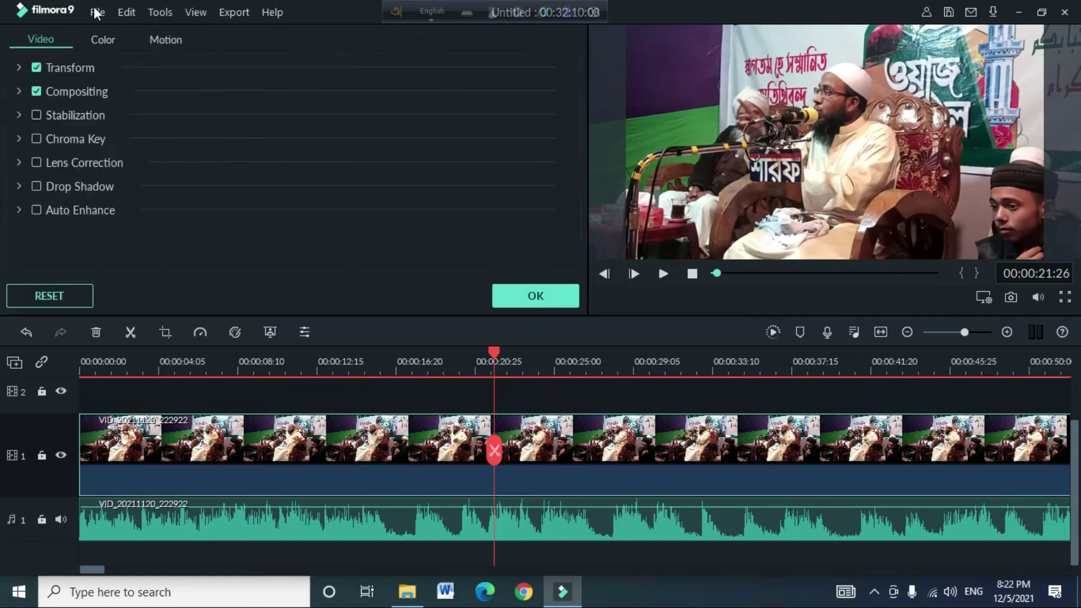
pyautogui.click(103, 41)
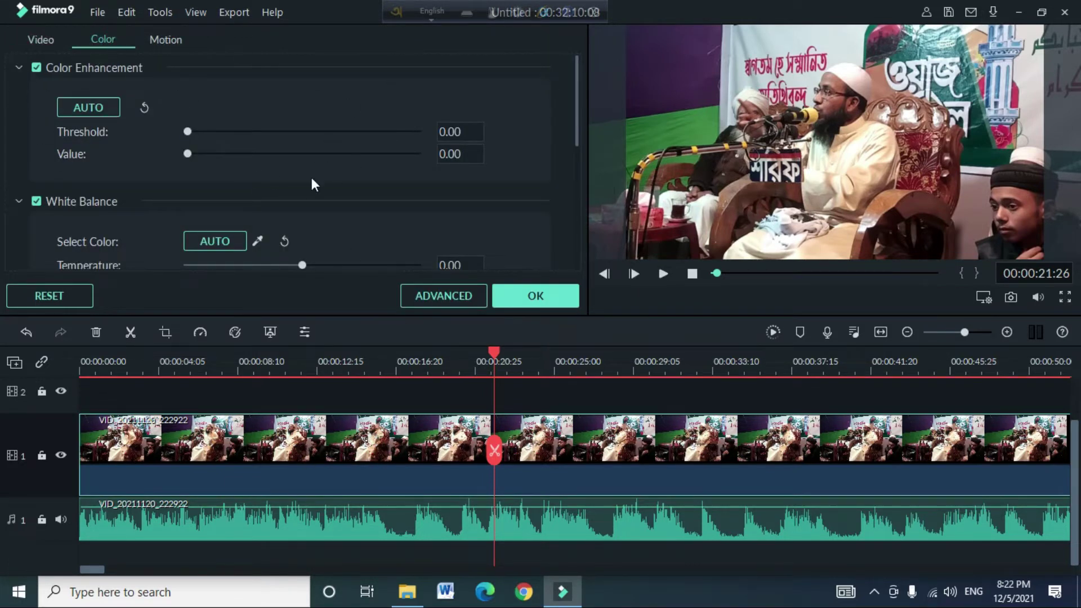
pyautogui.scroll(-5, 253, 210)
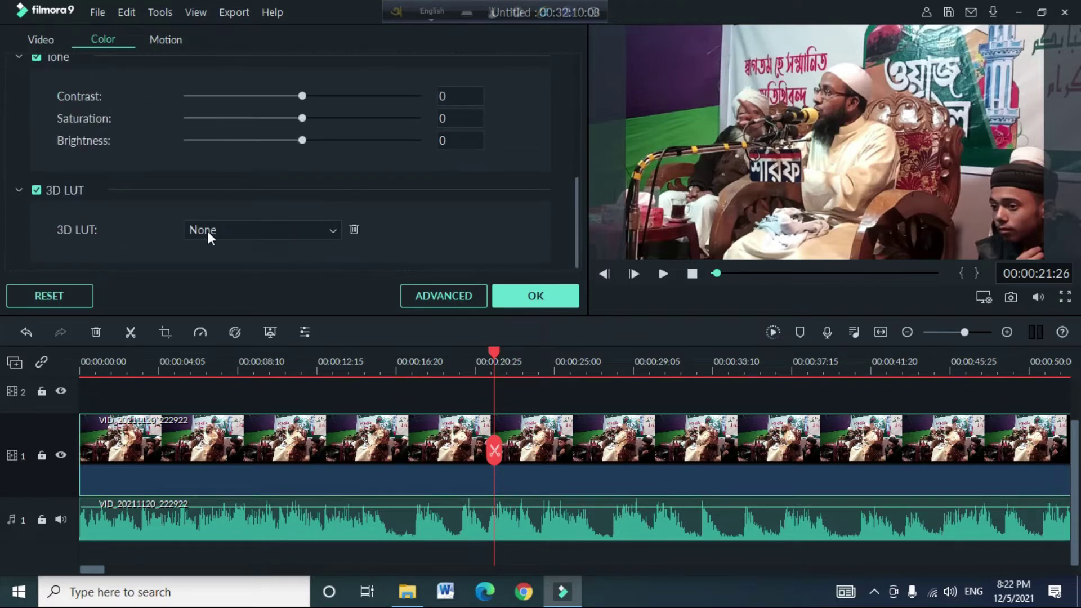
pyautogui.click(329, 232)
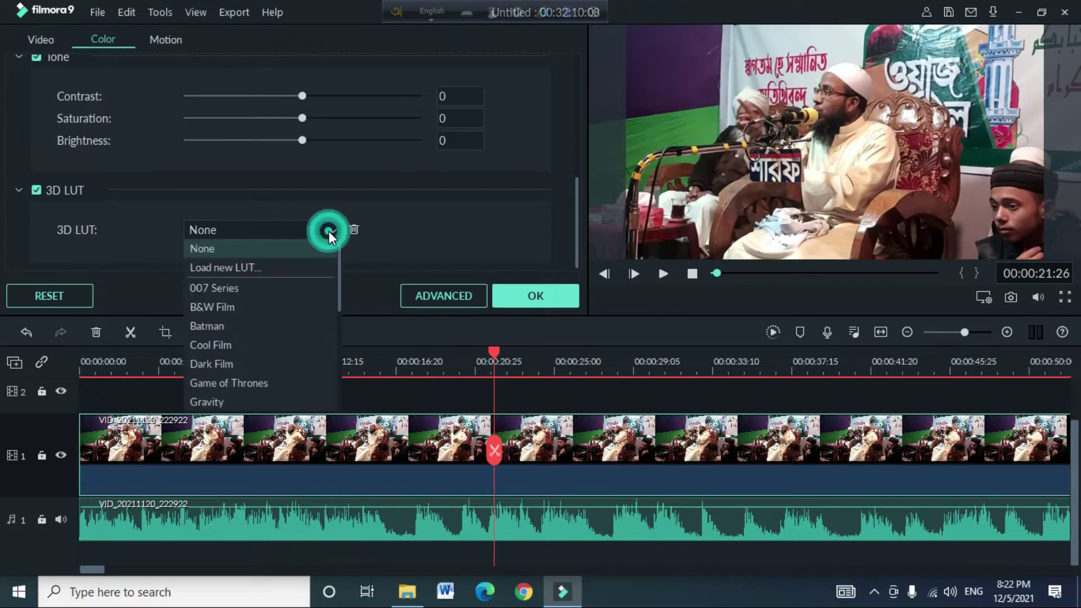
pyautogui.scroll(-4, 285, 327)
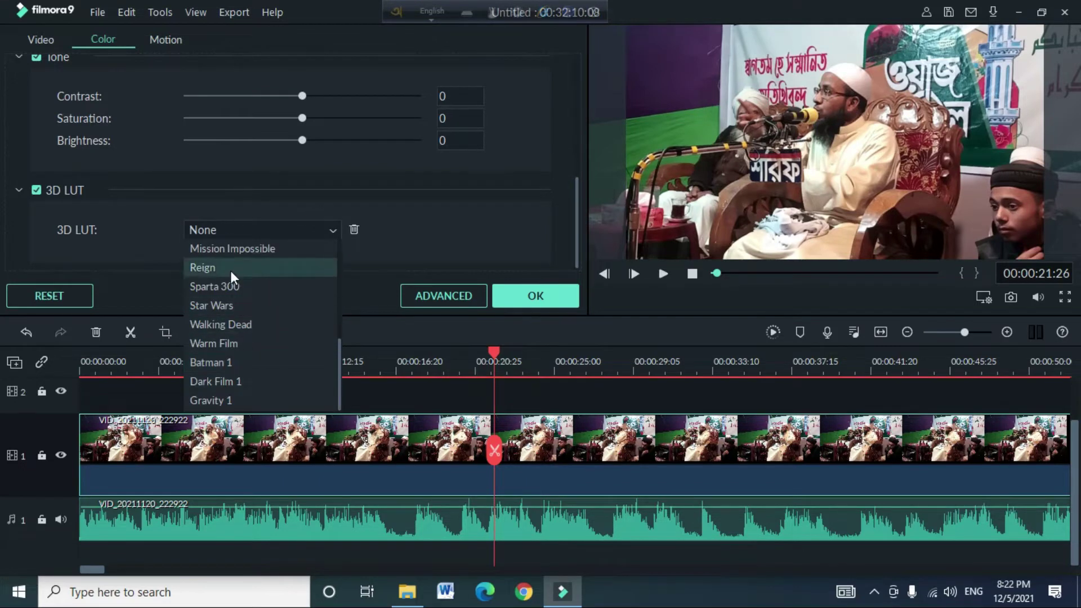
pyautogui.scroll(4, 265, 305)
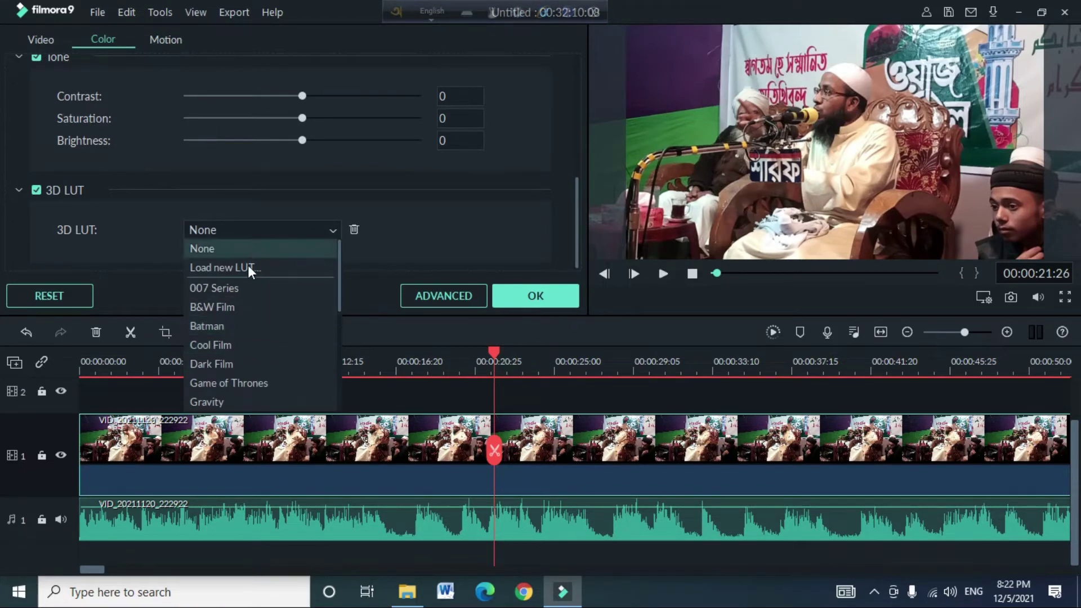
pyautogui.click(269, 350)
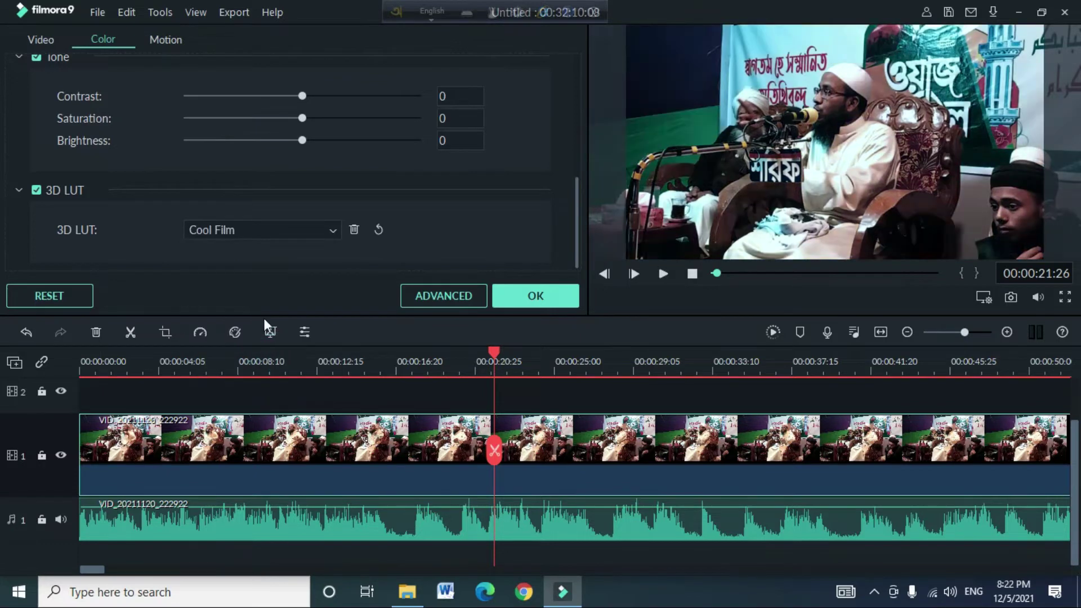
# Try the Dark Film and Game of Thrones 3D LUTs on the video clip
pyautogui.click(291, 228)
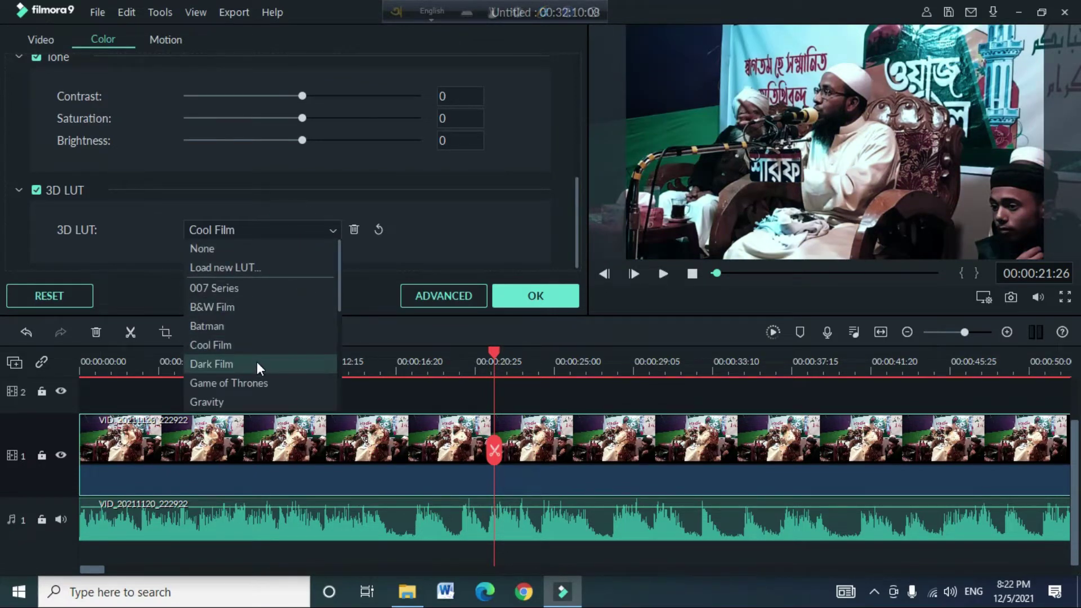
pyautogui.click(257, 364)
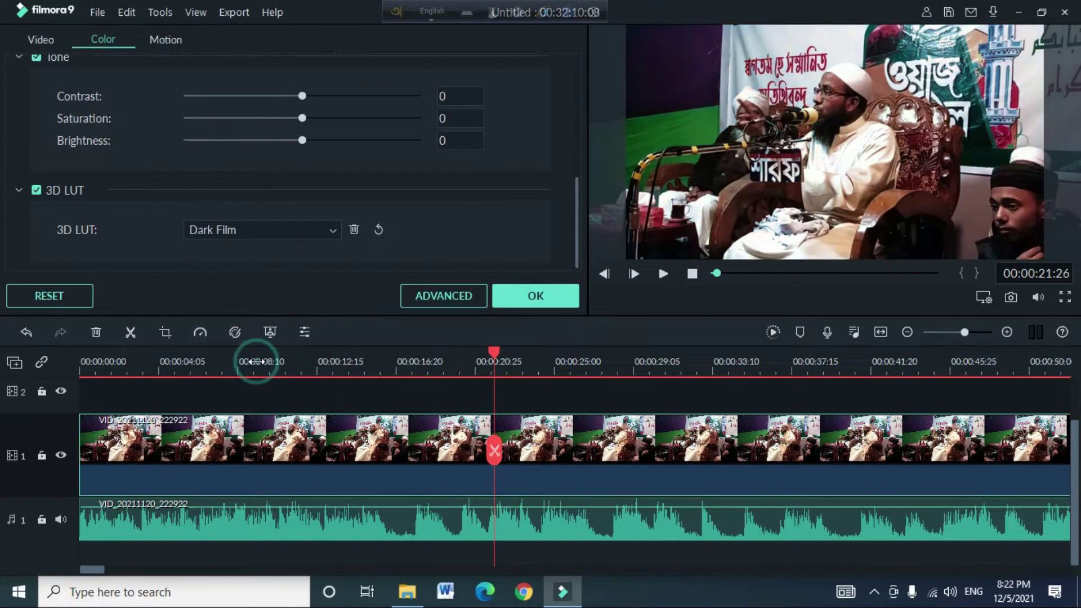
pyautogui.click(308, 231)
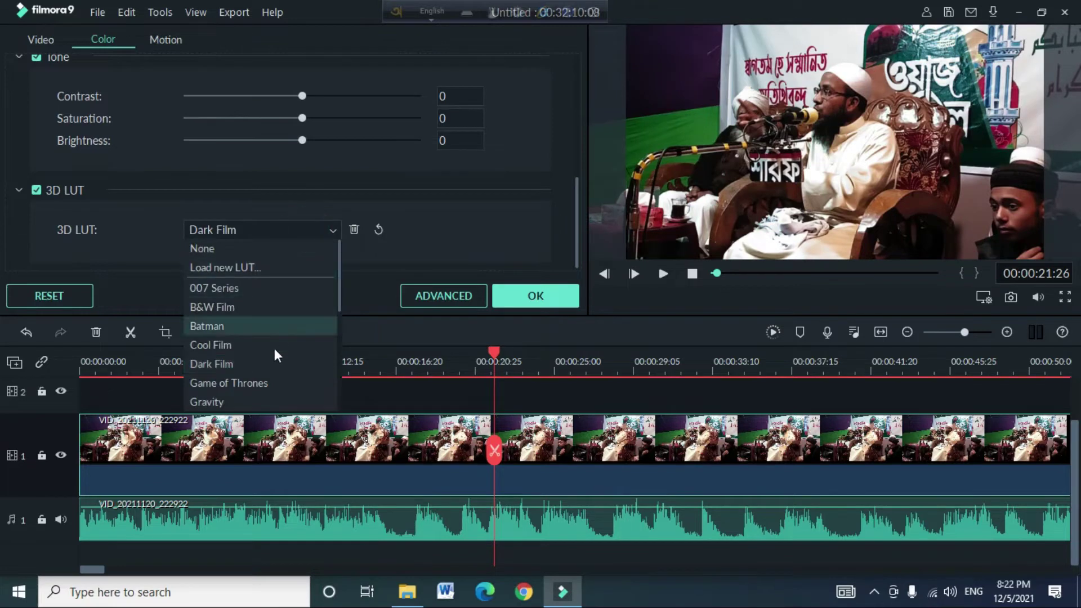
pyautogui.click(274, 386)
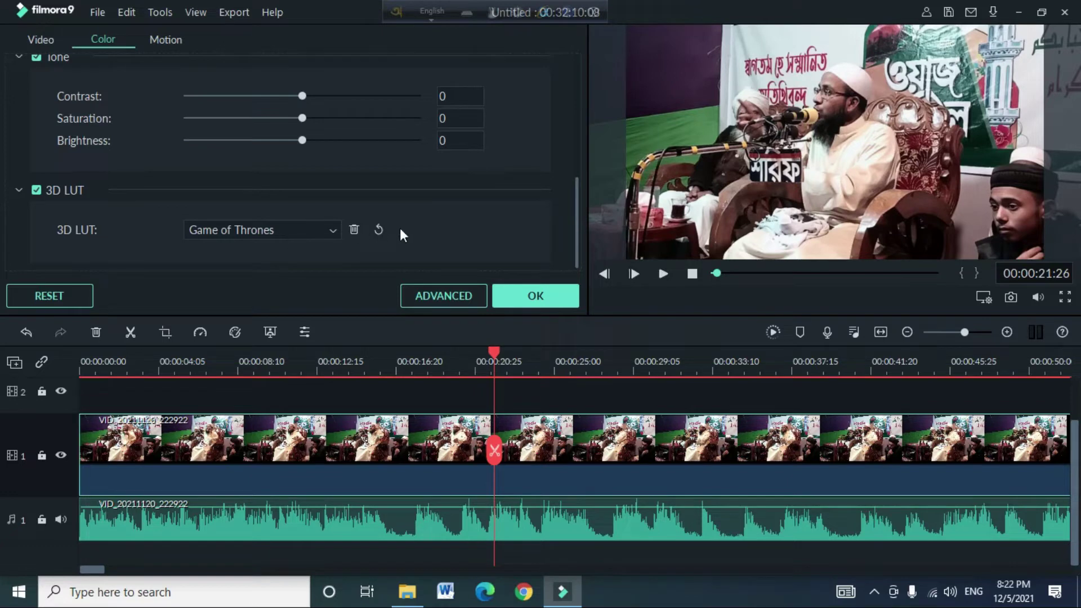
# Check the remaining 3D LUT presets, reset the 3D LUT to None, and confirm the color settings
pyautogui.click(332, 232)
pyautogui.scroll(-4, 271, 349)
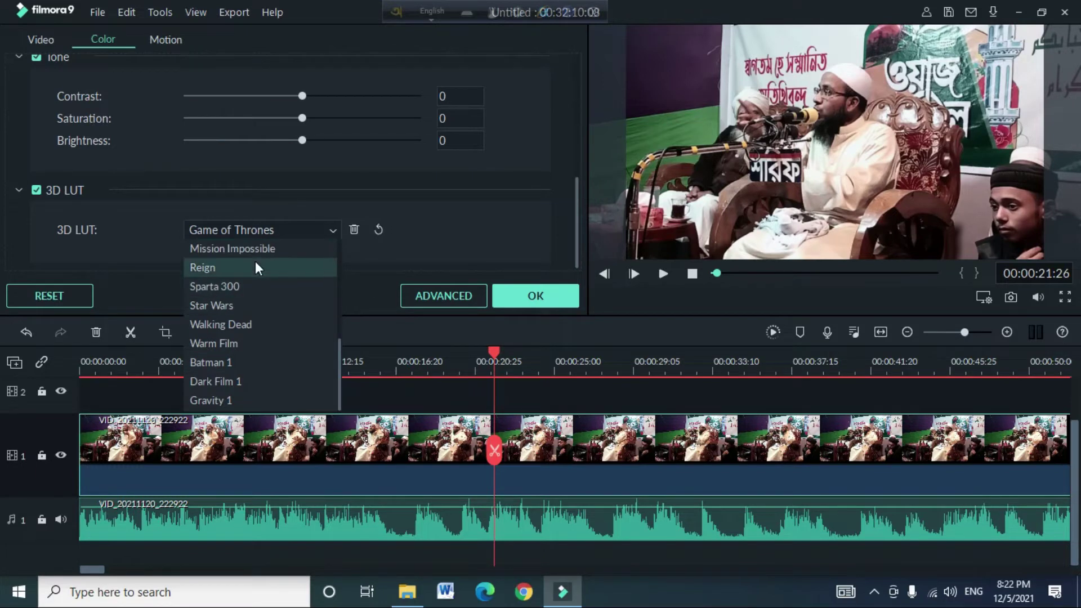
pyautogui.click(380, 230)
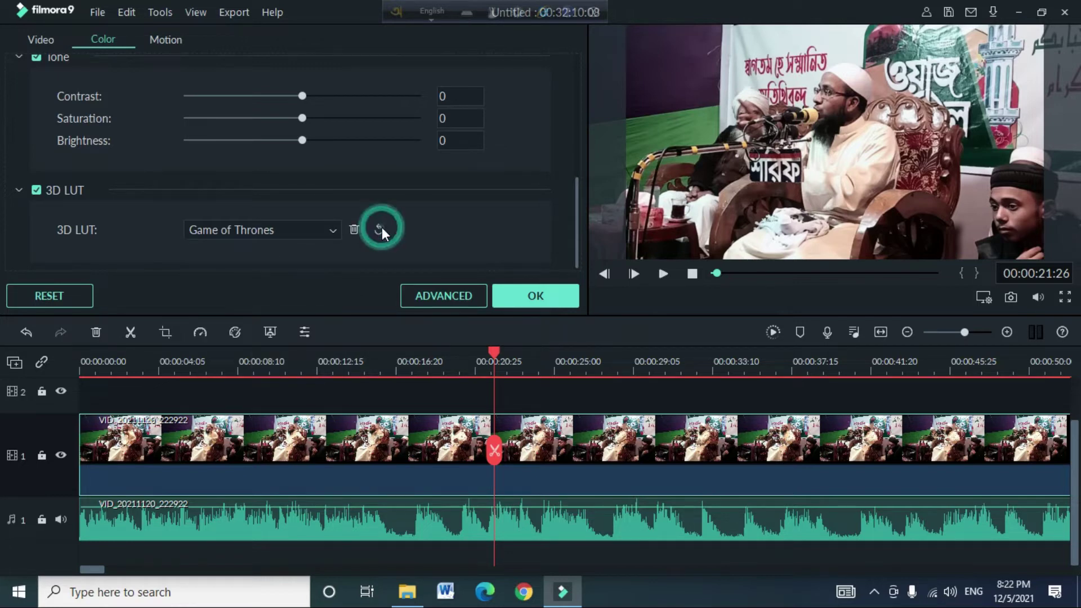
pyautogui.click(380, 229)
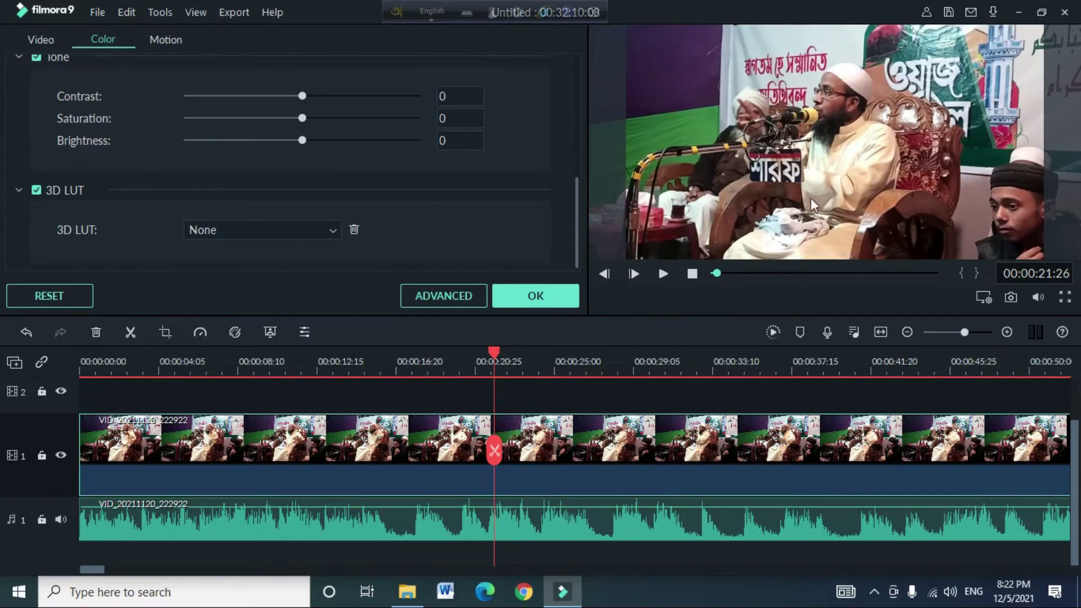
pyautogui.scroll(5, 434, 132)
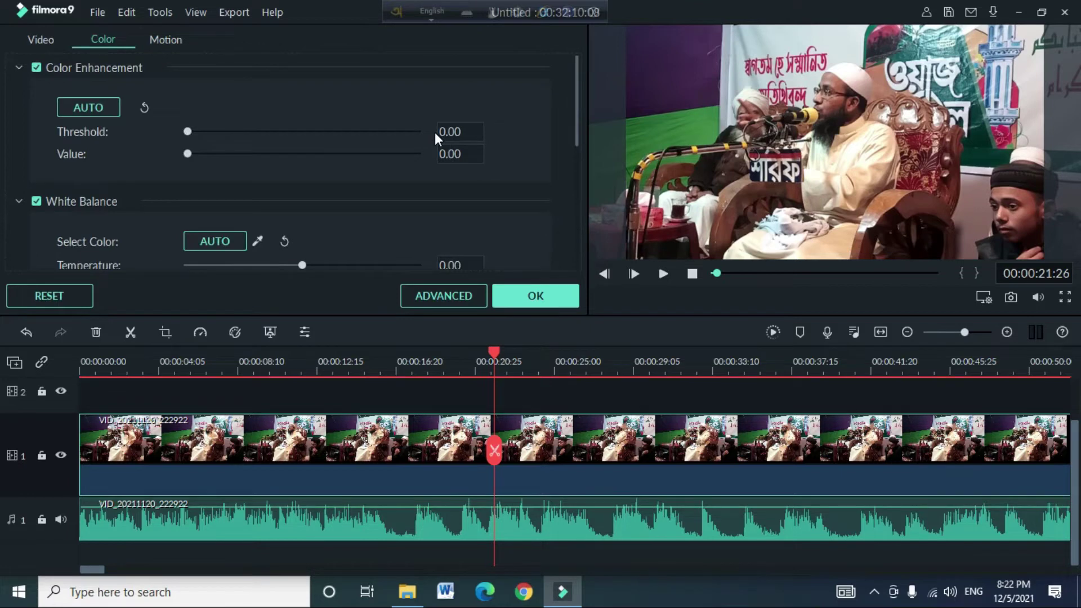
pyautogui.click(539, 295)
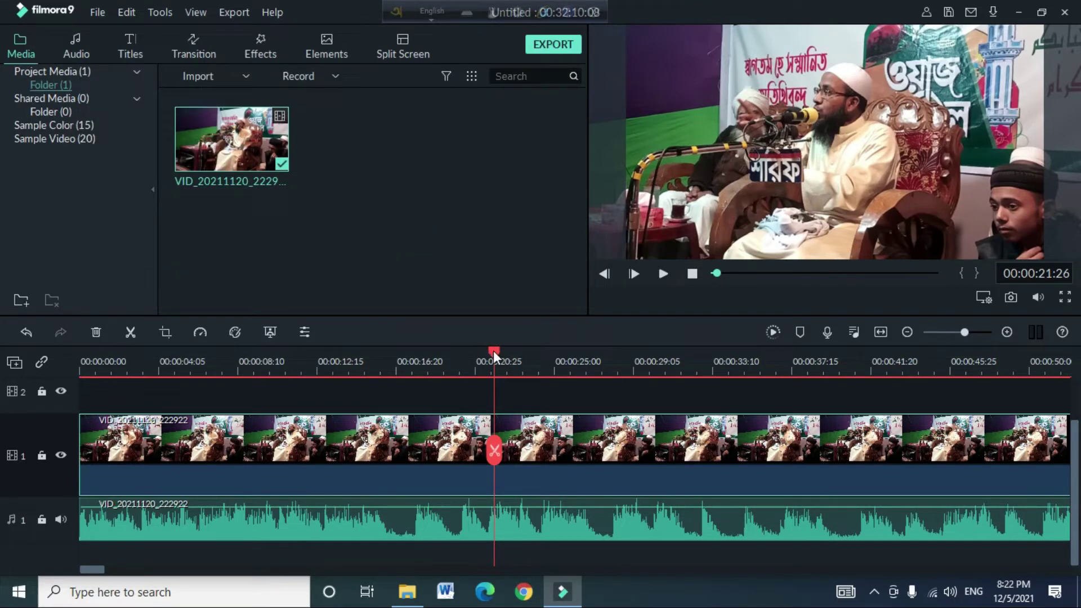
# Play the video from several points between the start and about 00:01:12 to look for a segment to cut out
pyautogui.click(84, 356)
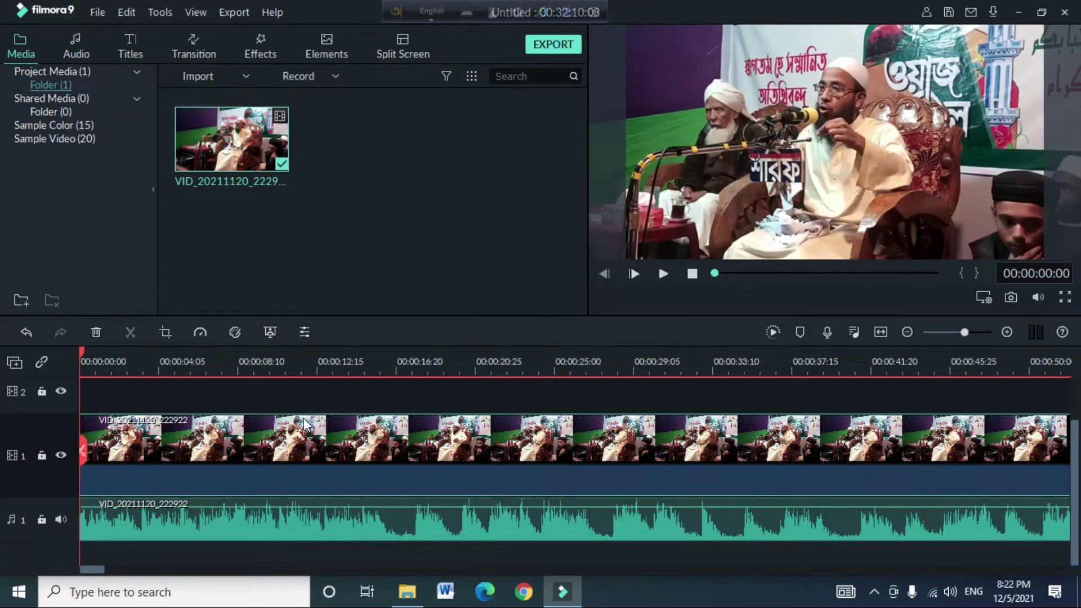
pyautogui.moveTo(224, 370); pyautogui.dragTo(185, 366)
pyautogui.click(190, 374)
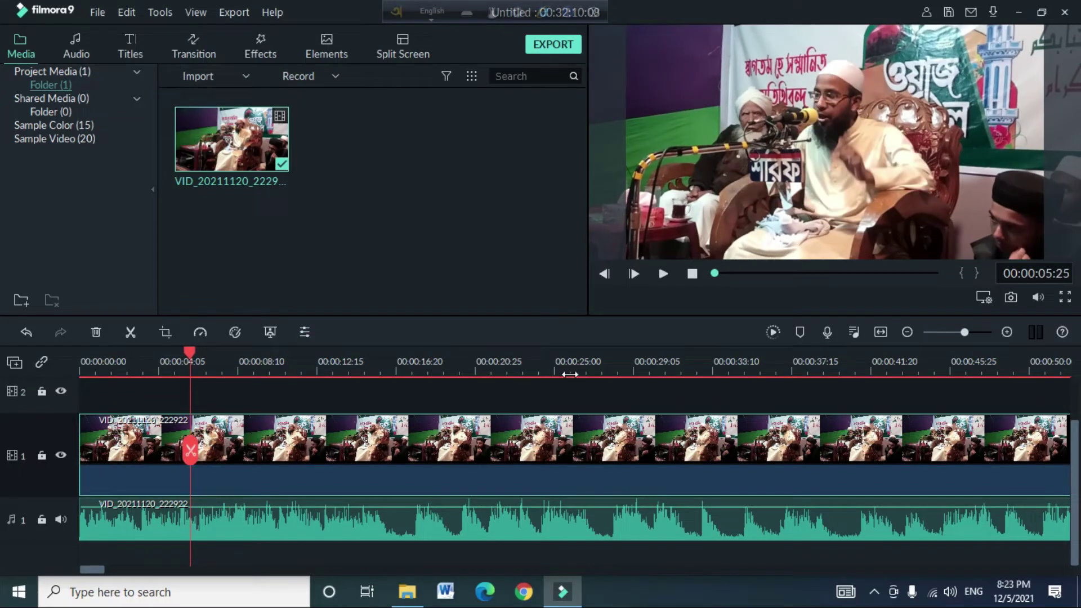
pyautogui.press('space')
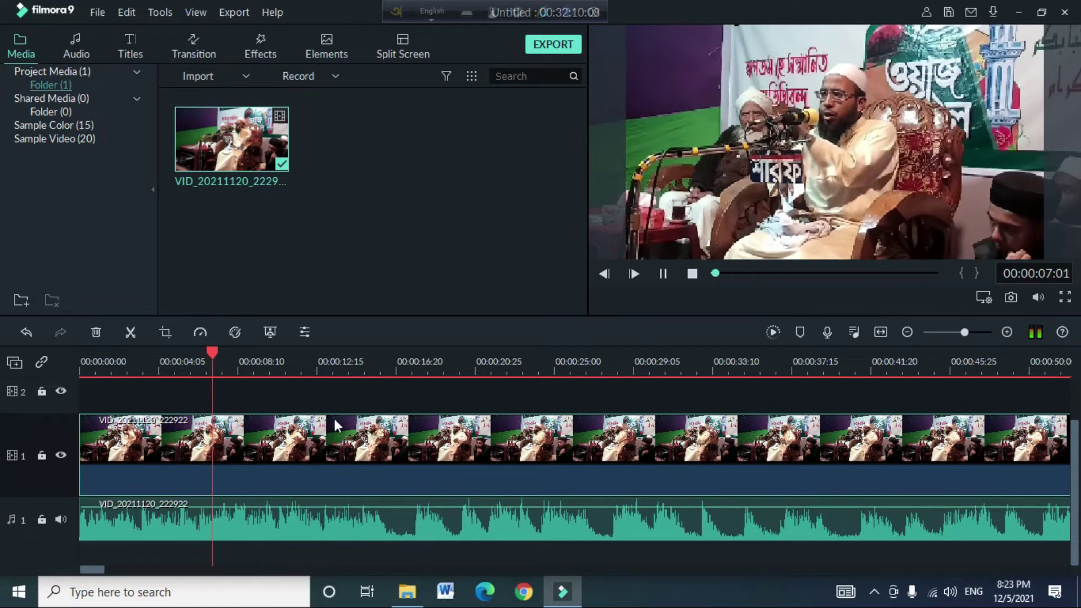
pyautogui.click(593, 372)
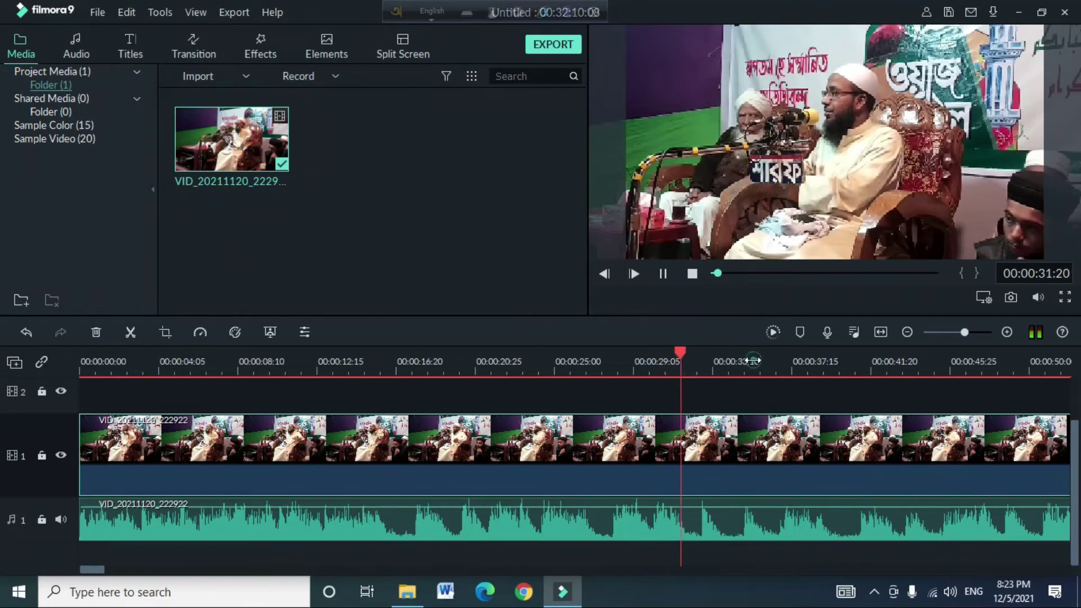
pyautogui.scroll(-1, 514, 349)
pyautogui.scroll(-1, 515, 350)
pyautogui.click(666, 369)
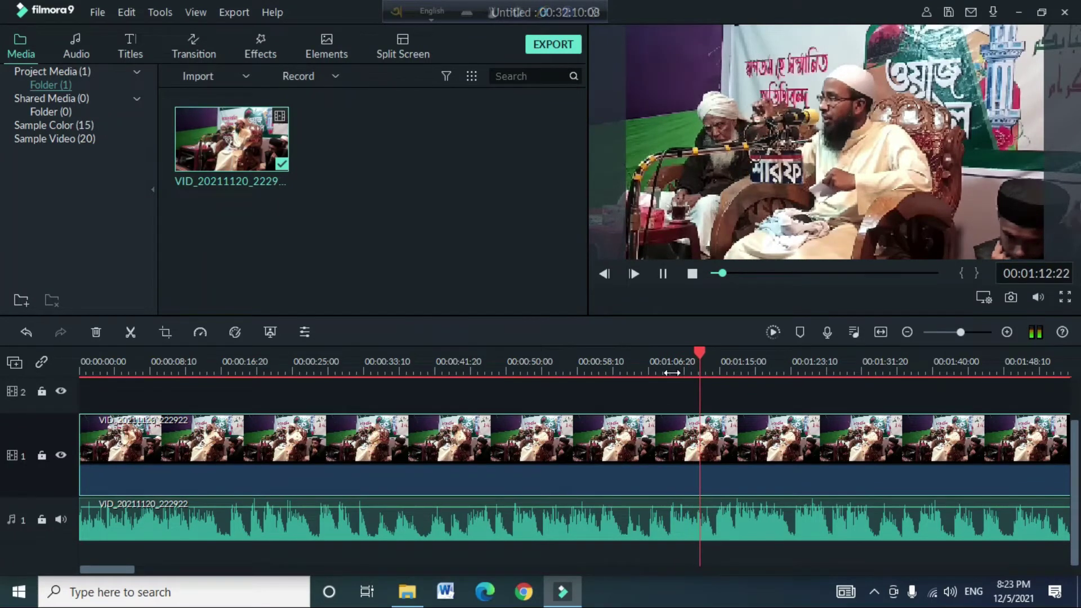
pyautogui.click(653, 370)
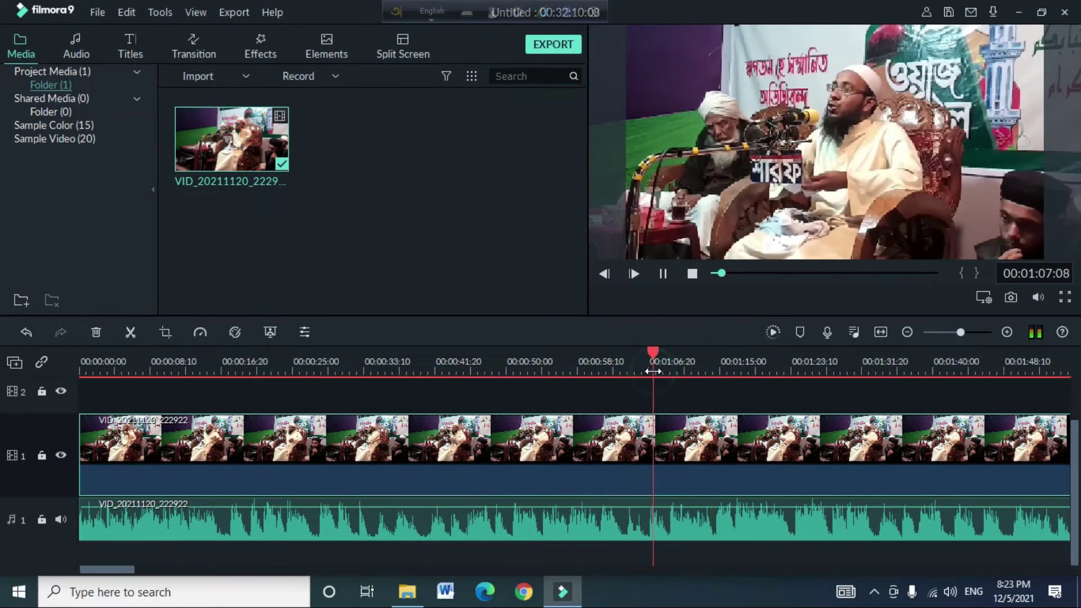
pyautogui.press('space')
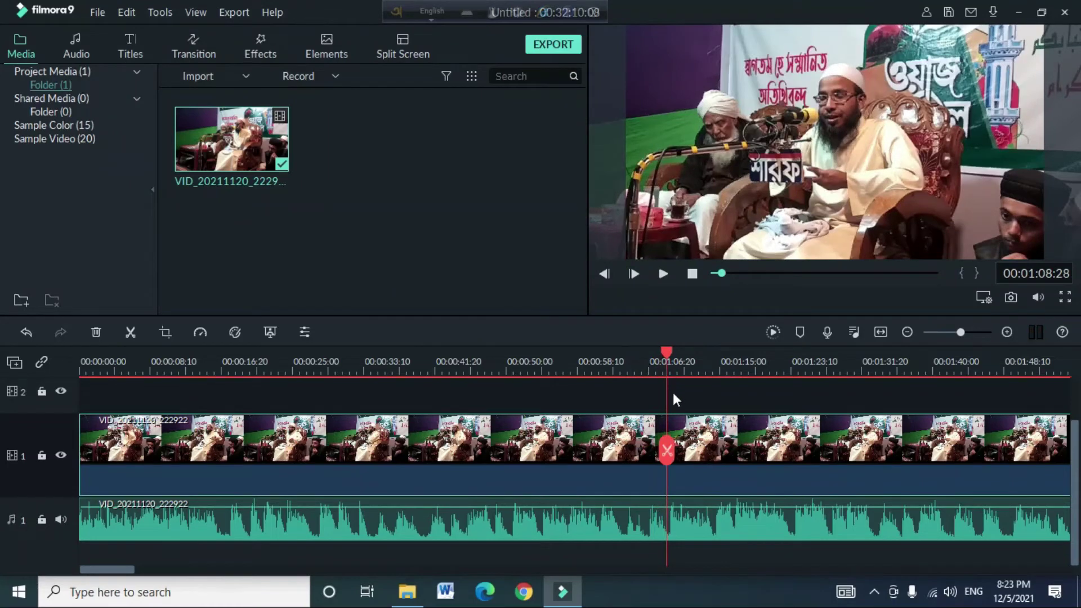
# Replay the passage around 00:01:08 and split the video clip at 00:01:08:25
pyautogui.moveTo(670, 456)
pyautogui.press('space')
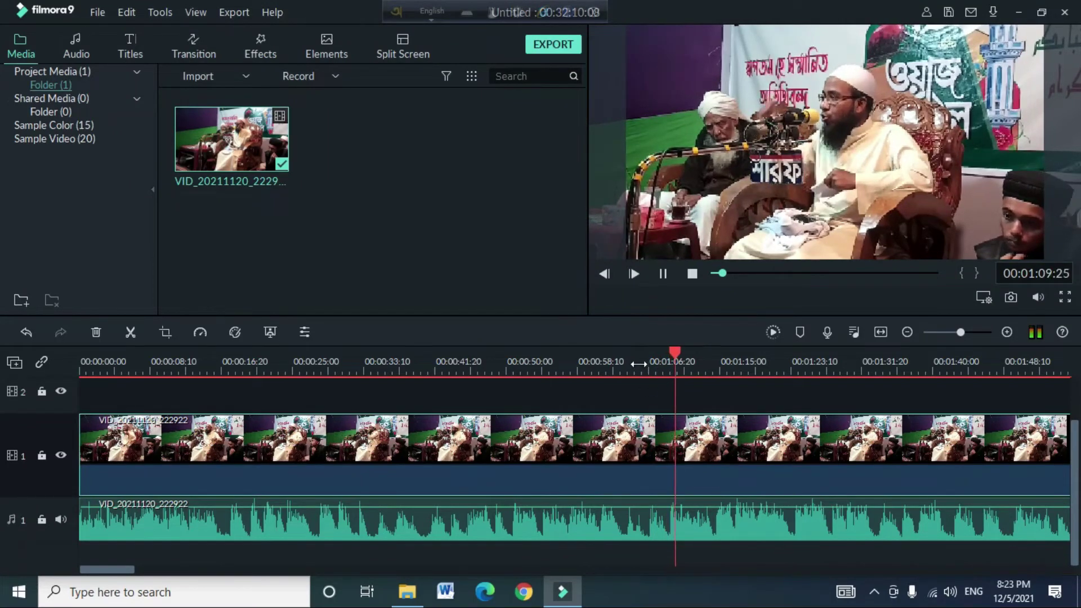
pyautogui.click(640, 369)
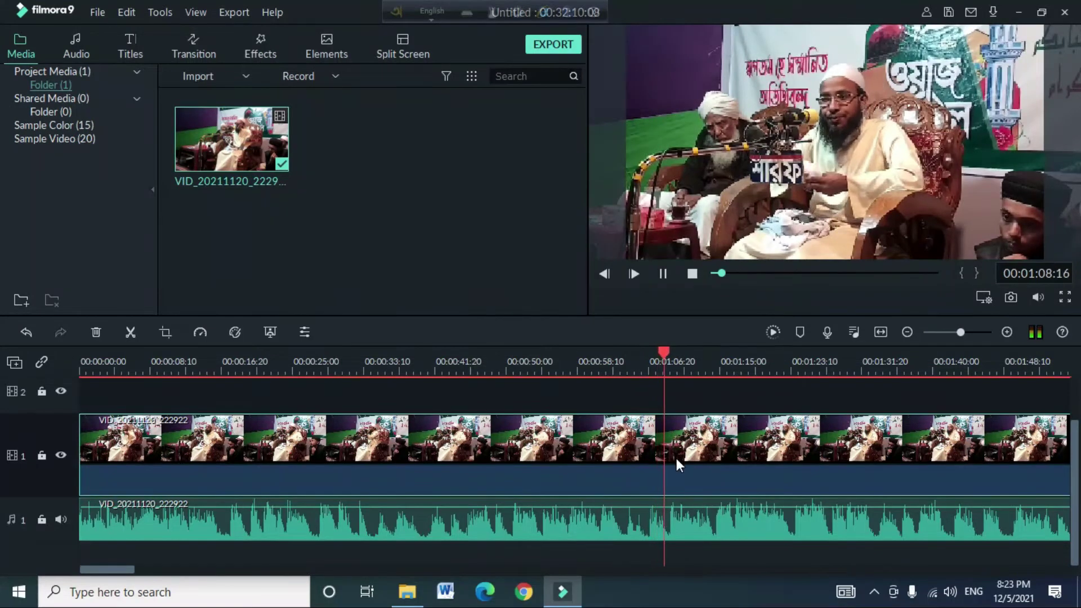
pyautogui.press('space')
pyautogui.moveTo(676, 464)
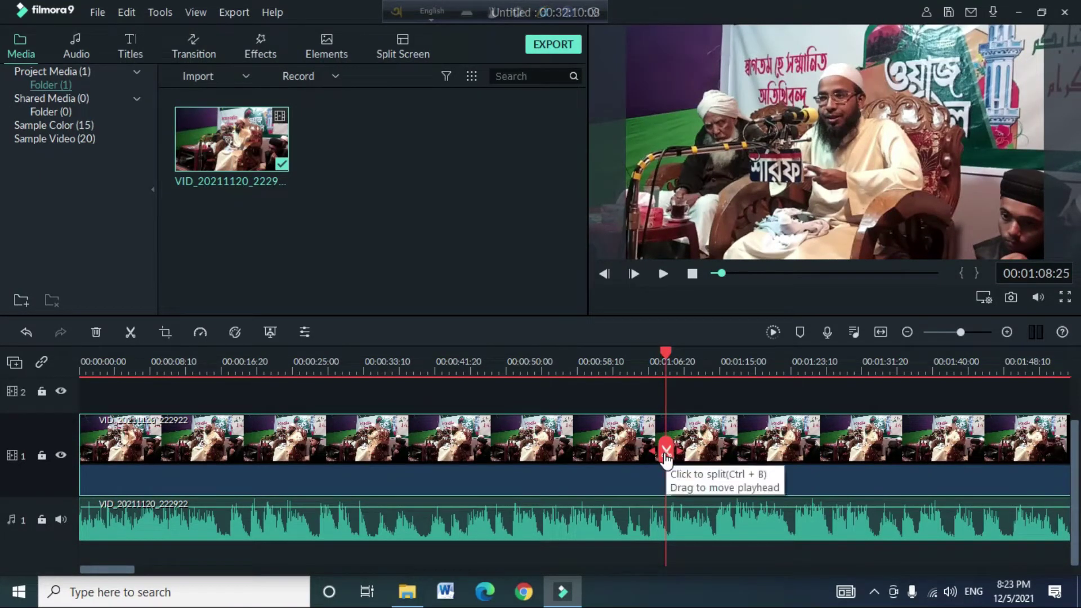
pyautogui.click(666, 452)
# Lock the audio track, play on to find the end of the passage, and split the video clip at 00:01:14:17
pyautogui.press('space')
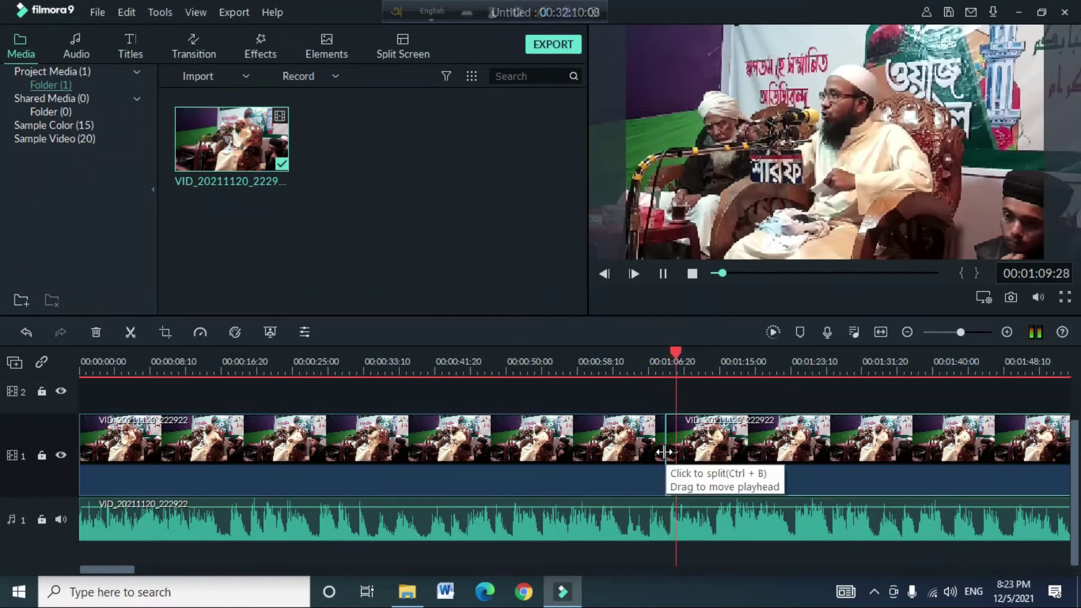
pyautogui.click(41, 519)
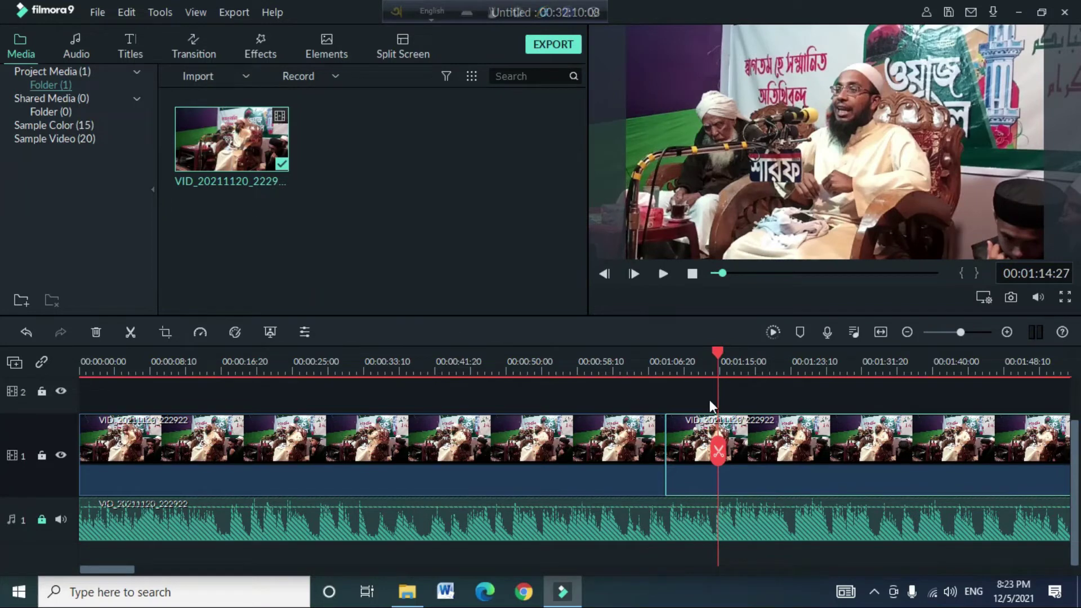
pyautogui.click(699, 371)
pyautogui.press('space')
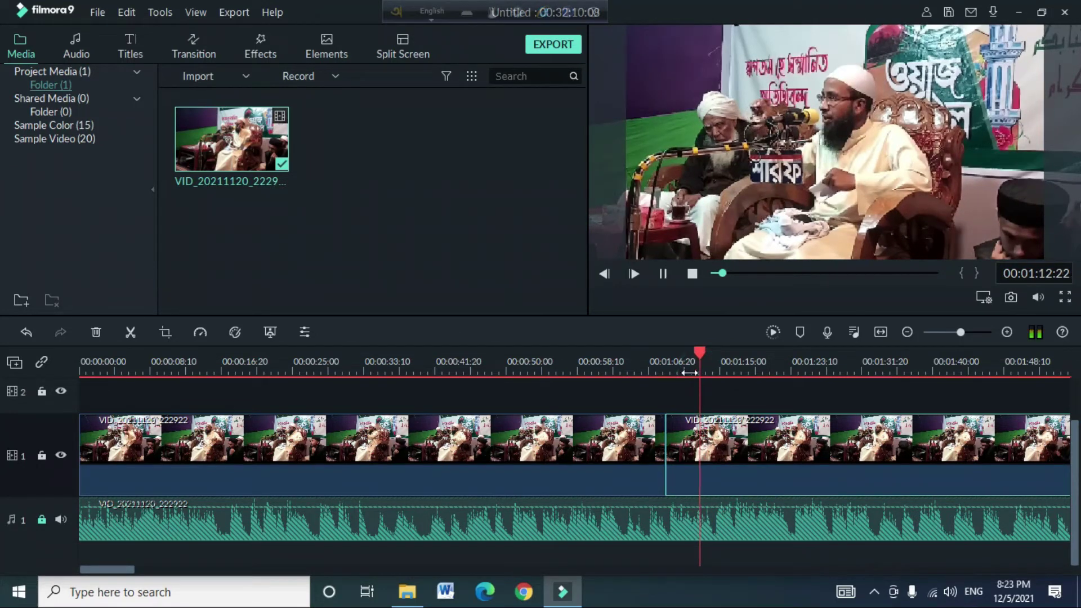
pyautogui.press('space')
pyautogui.click(715, 451)
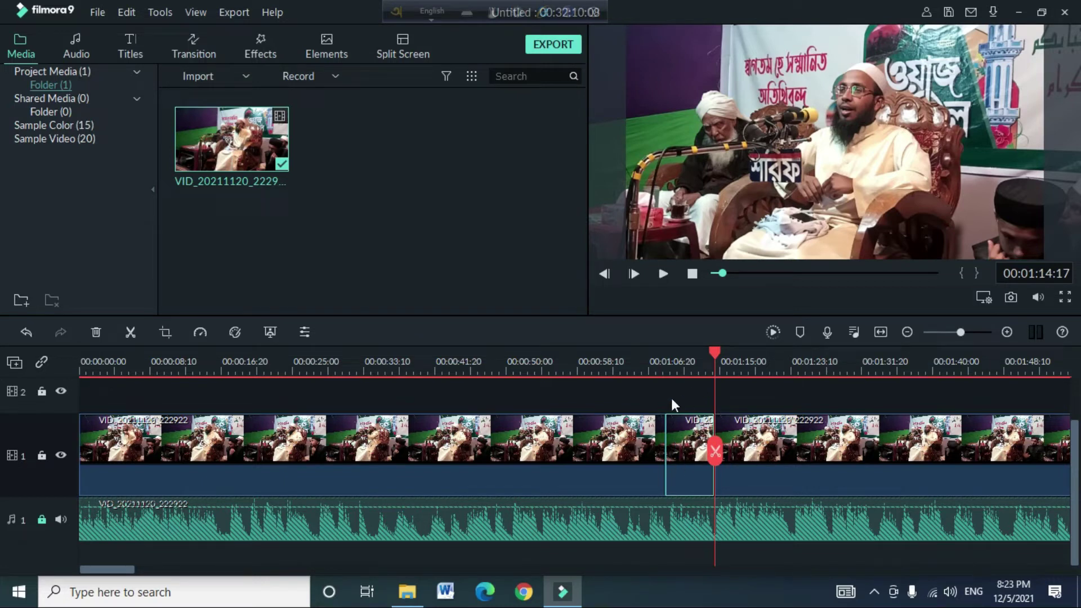
# Unlock the audio track and insert a copy of the short segment from 00:01:08:25 to 00:01:14:17 at the start of the timeline
pyautogui.moveTo(713, 353); pyautogui.dragTo(721, 377)
pyautogui.click(697, 396)
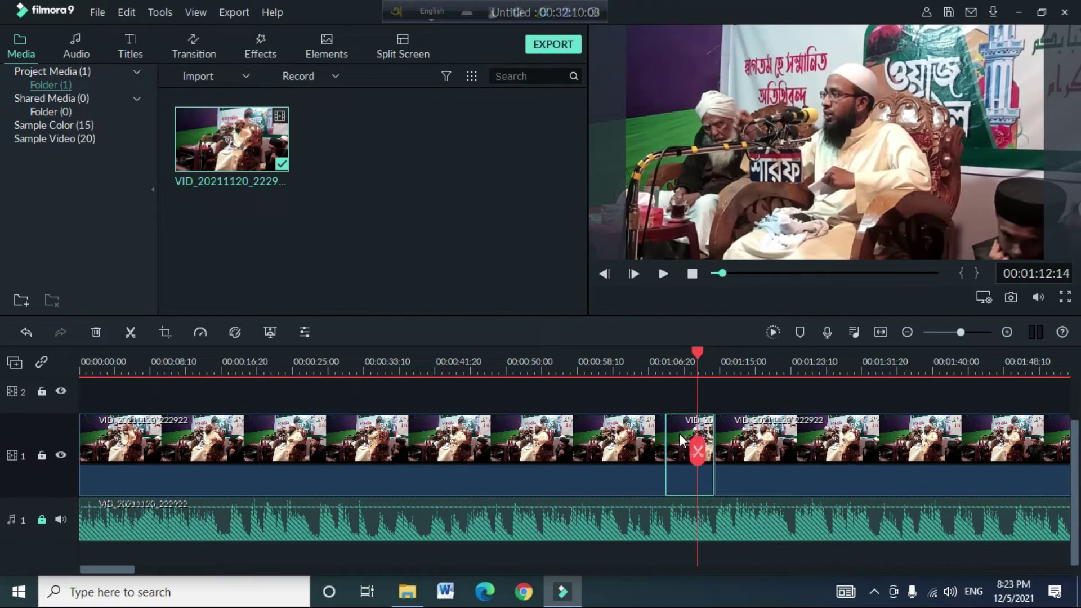
pyautogui.click(42, 519)
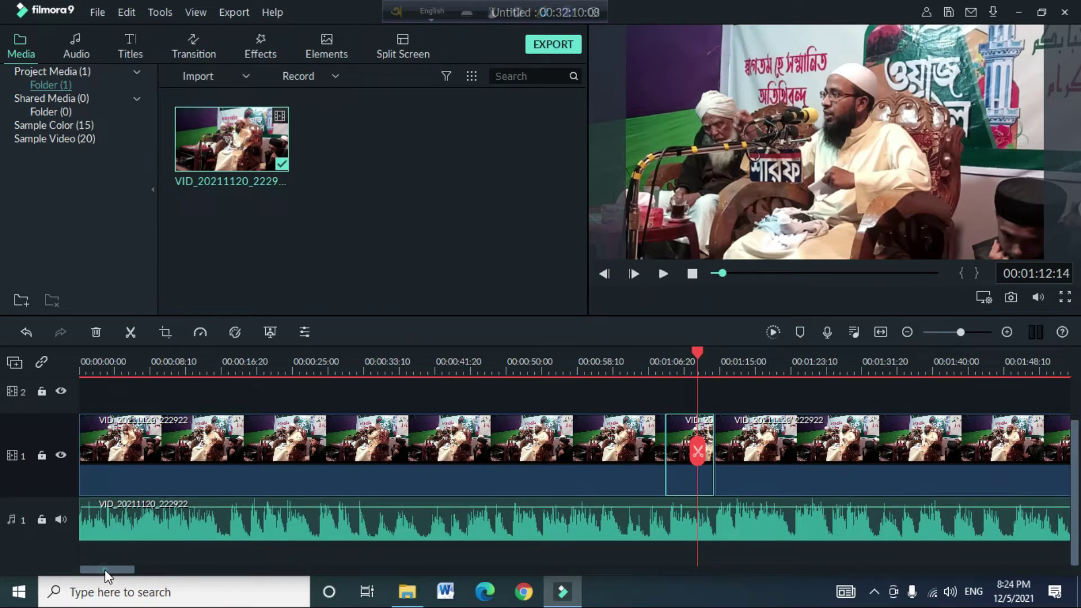
pyautogui.moveTo(697, 352); pyautogui.dragTo(11, 321)
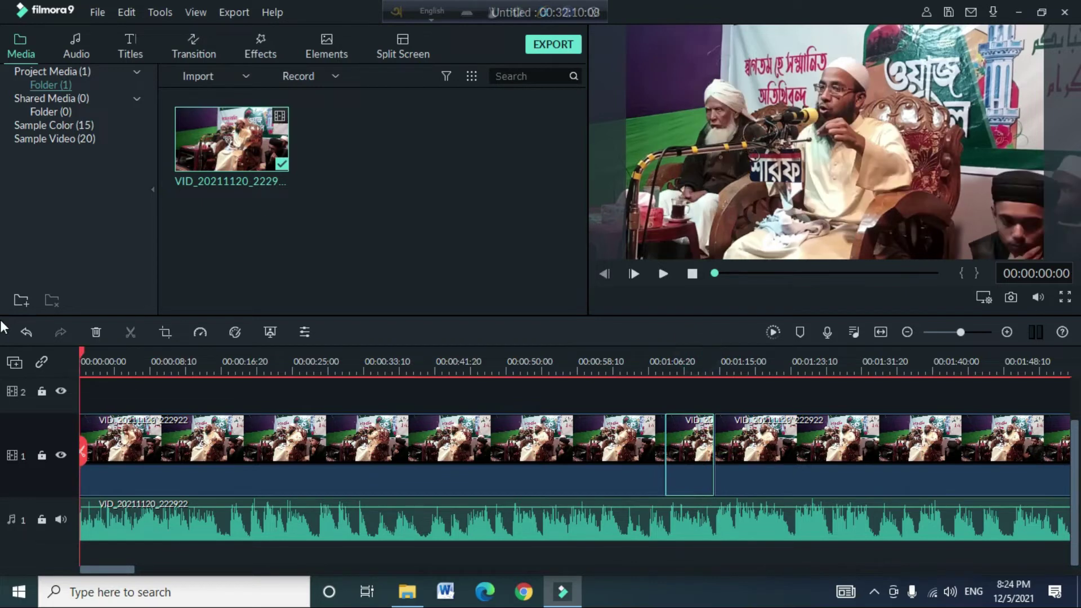
pyautogui.click(32, 332)
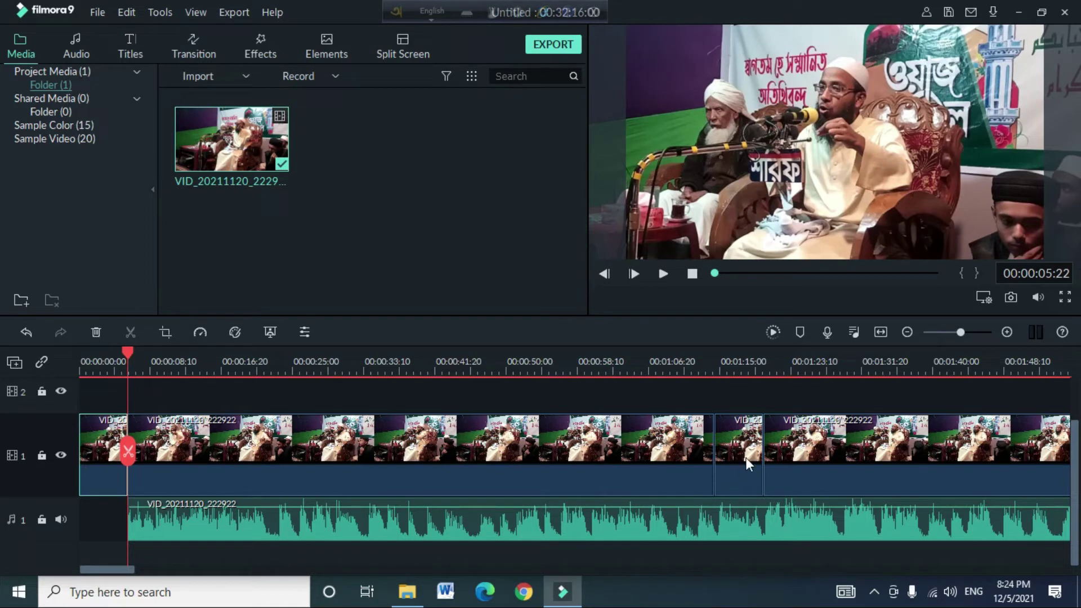
pyautogui.click(740, 441)
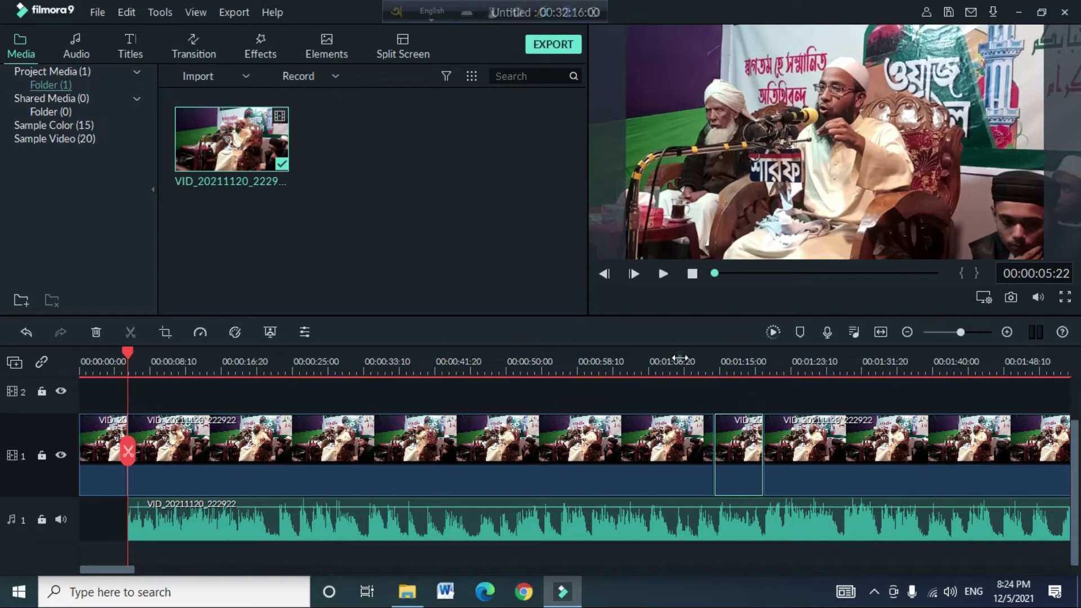
# Split the detached audio clip at 00:01:14:18, where the short highlight segment begins on the video track
pyautogui.scroll(1, 679, 358)
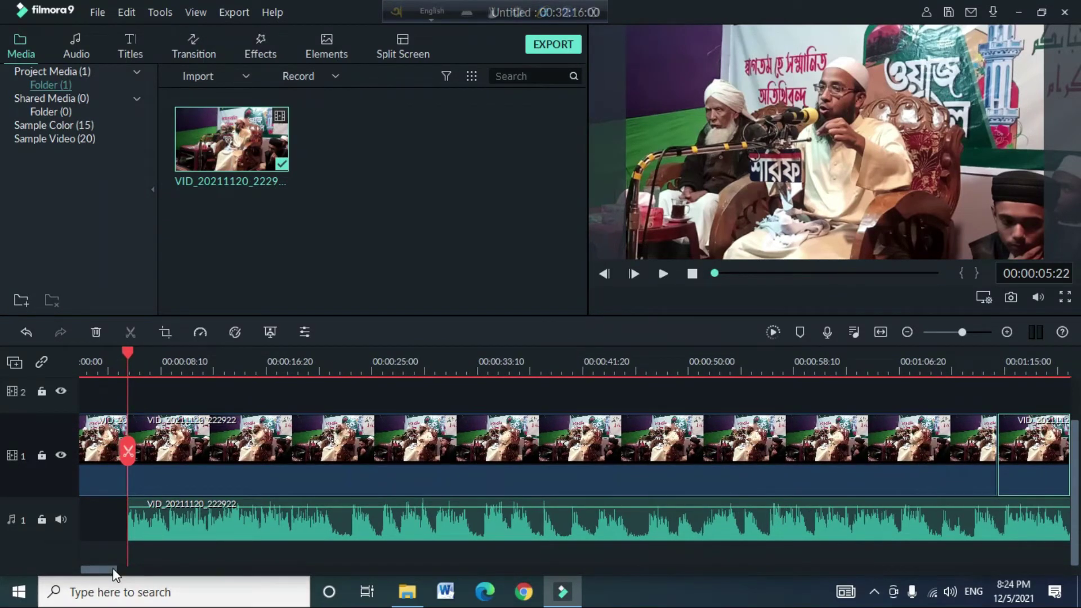
pyautogui.moveTo(115, 569); pyautogui.dragTo(183, 570)
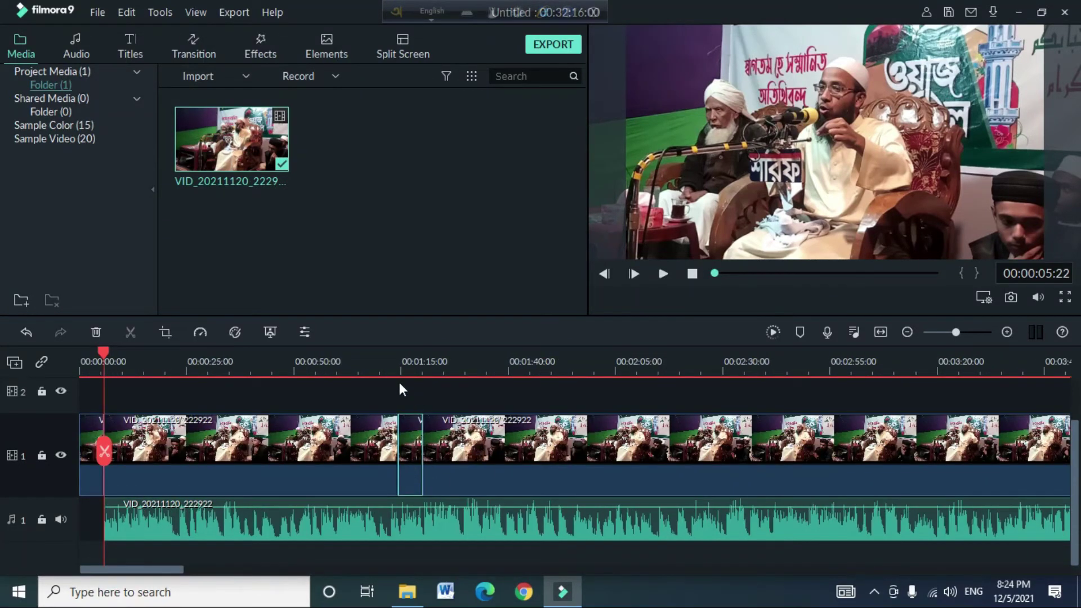
pyautogui.moveTo(386, 369); pyautogui.dragTo(712, 436)
pyautogui.click(690, 356)
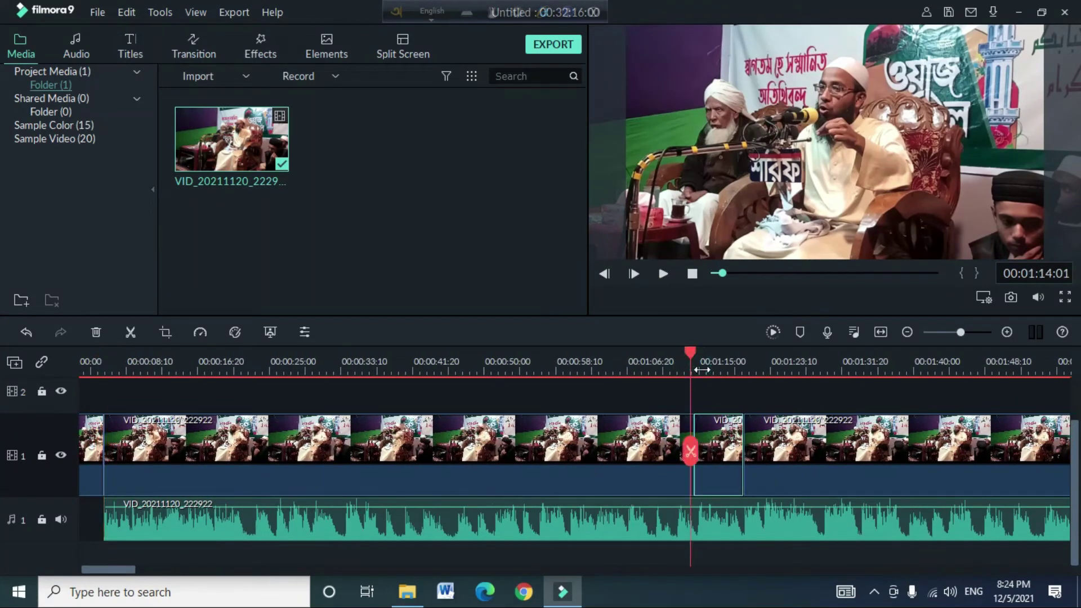
pyautogui.moveTo(690, 352); pyautogui.dragTo(696, 349)
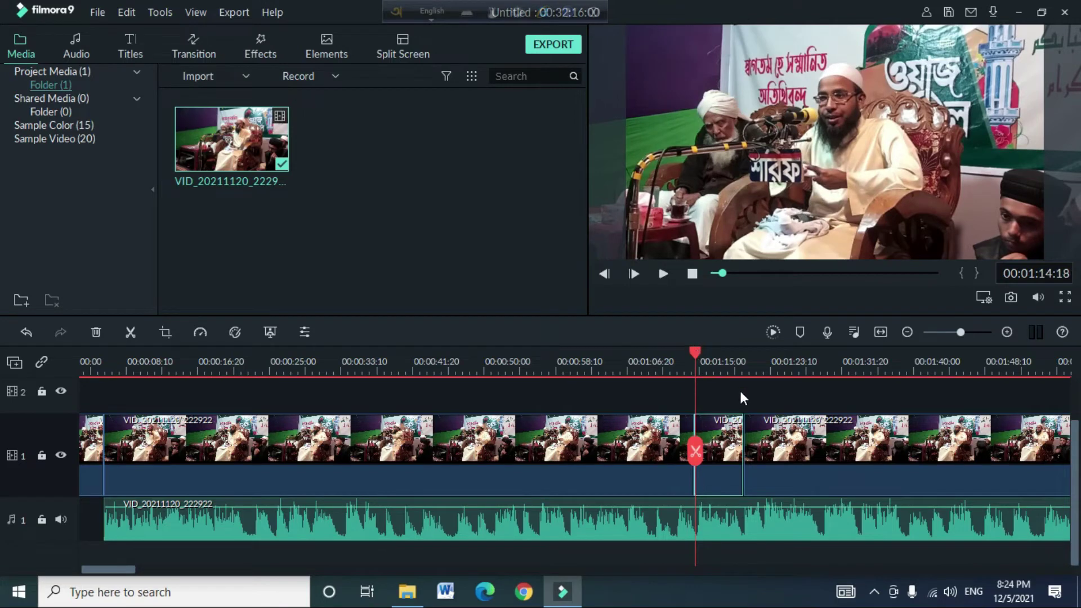
pyautogui.click(695, 528)
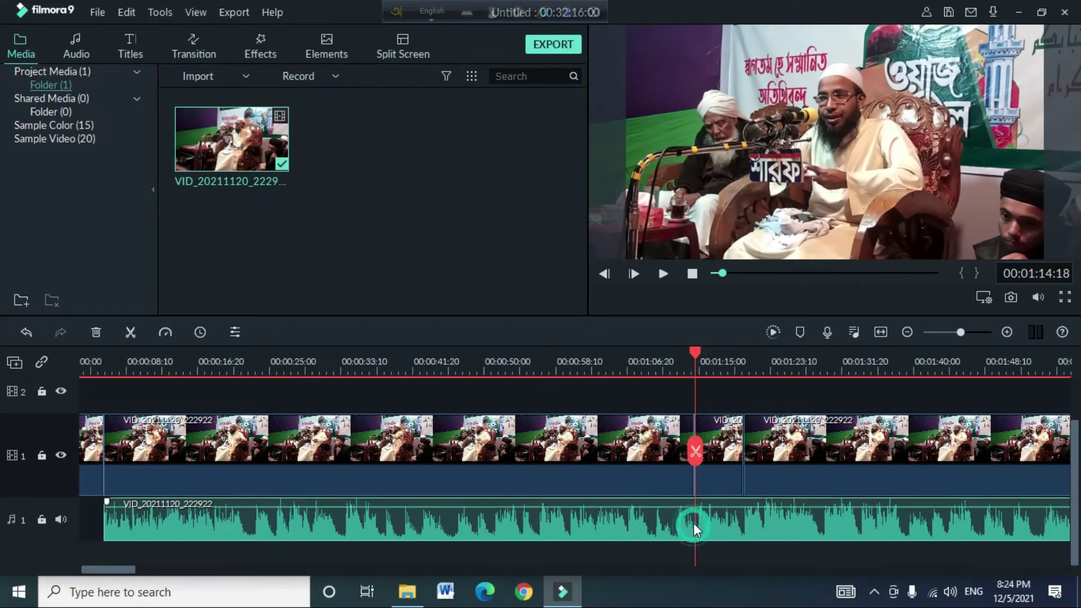
pyautogui.click(696, 451)
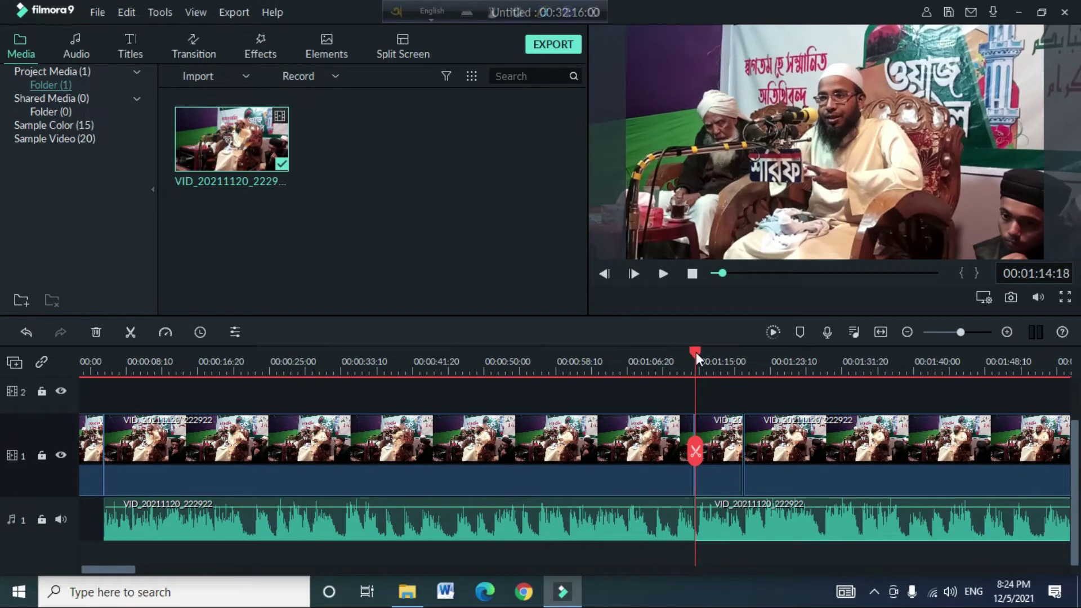
# Split the audio clip at 00:01:20:06, where the highlight segment ends, and select the short audio piece between the two splits
pyautogui.moveTo(695, 352); pyautogui.dragTo(744, 366)
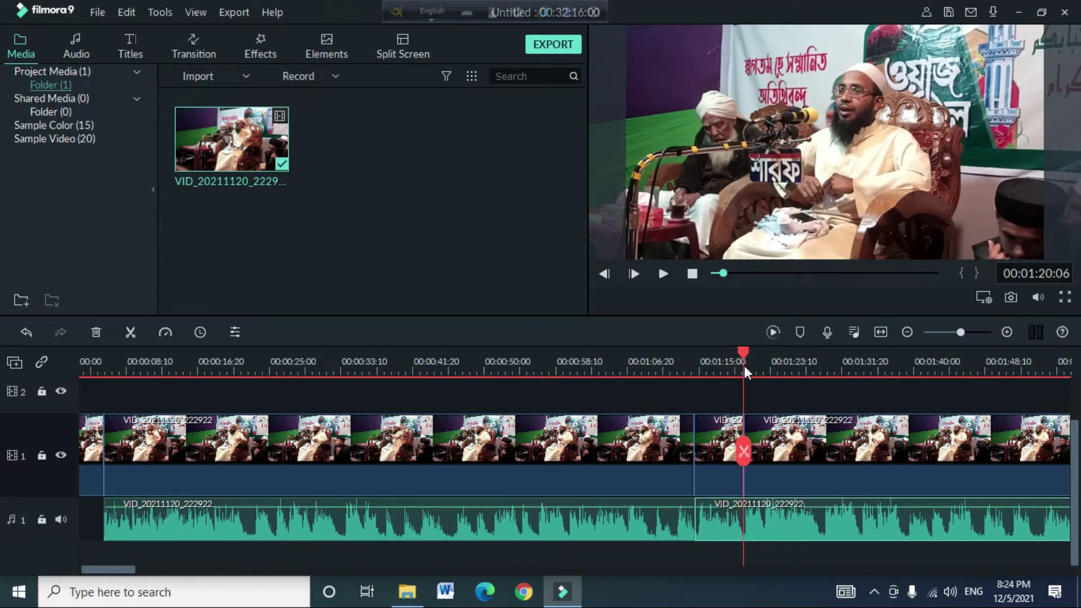
pyautogui.scroll(4, 700, 364)
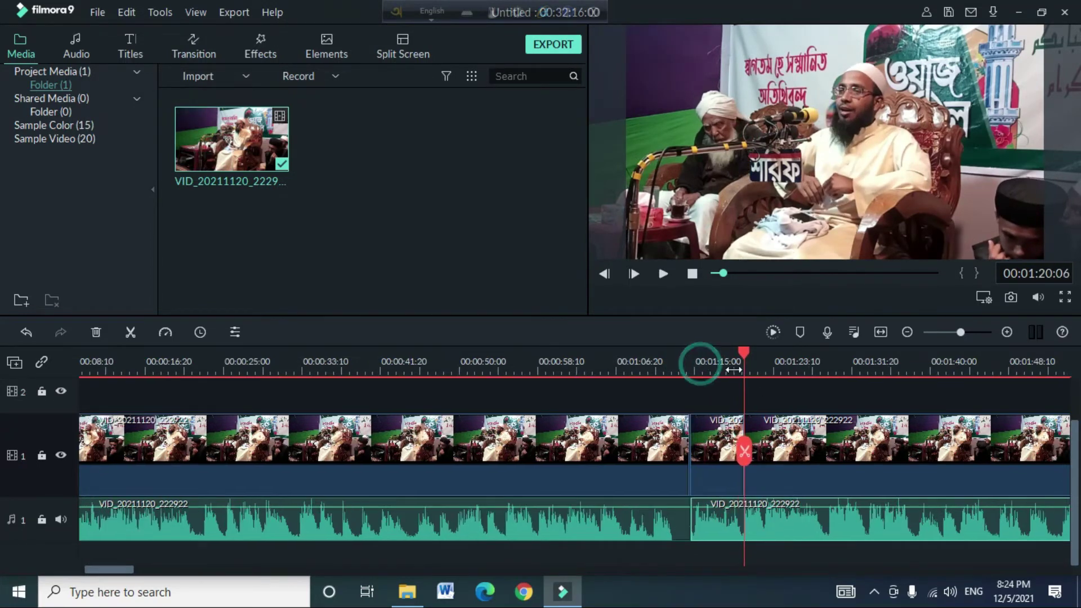
pyautogui.click(744, 451)
pyautogui.click(731, 540)
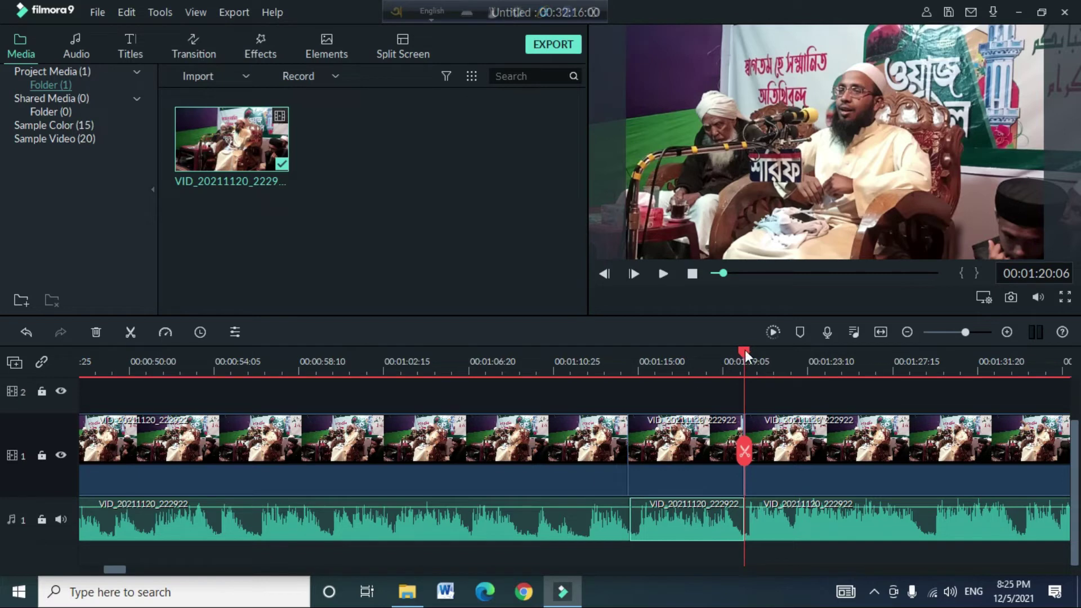
# Insert a copy of the short audio piece at 00:00:00:00 on the audio track, under the opening highlight clip
pyautogui.moveTo(746, 356); pyautogui.dragTo(80, 358)
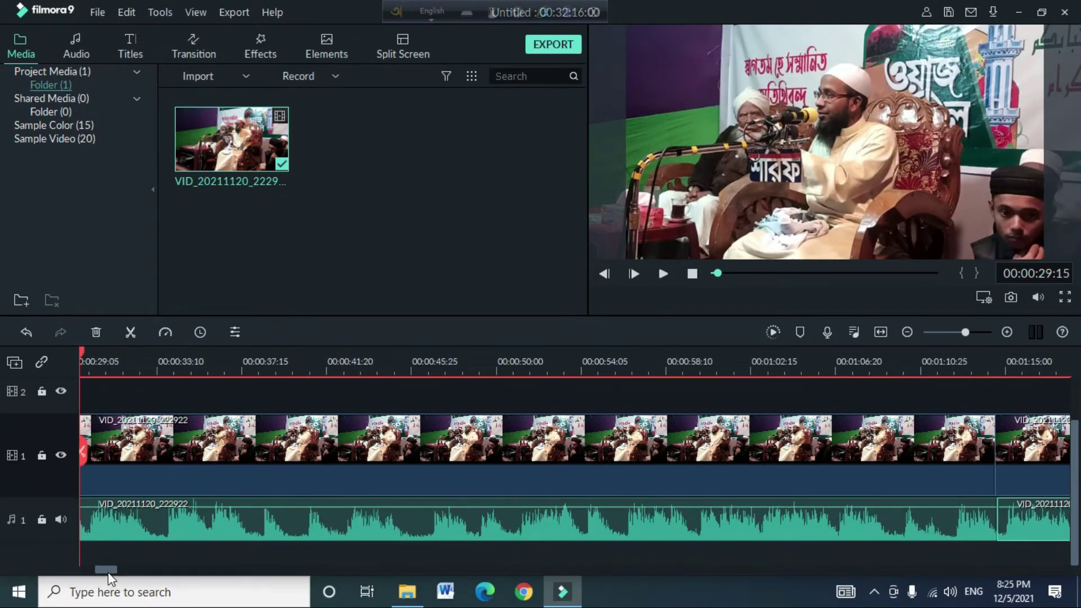
pyautogui.moveTo(108, 570); pyautogui.dragTo(94, 570)
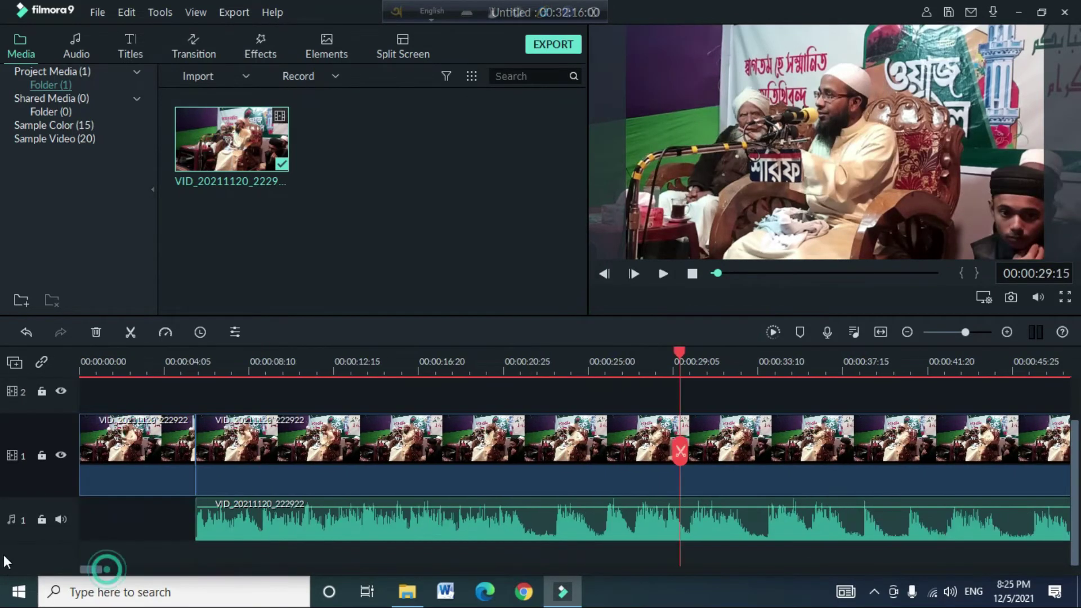
pyautogui.click(79, 368)
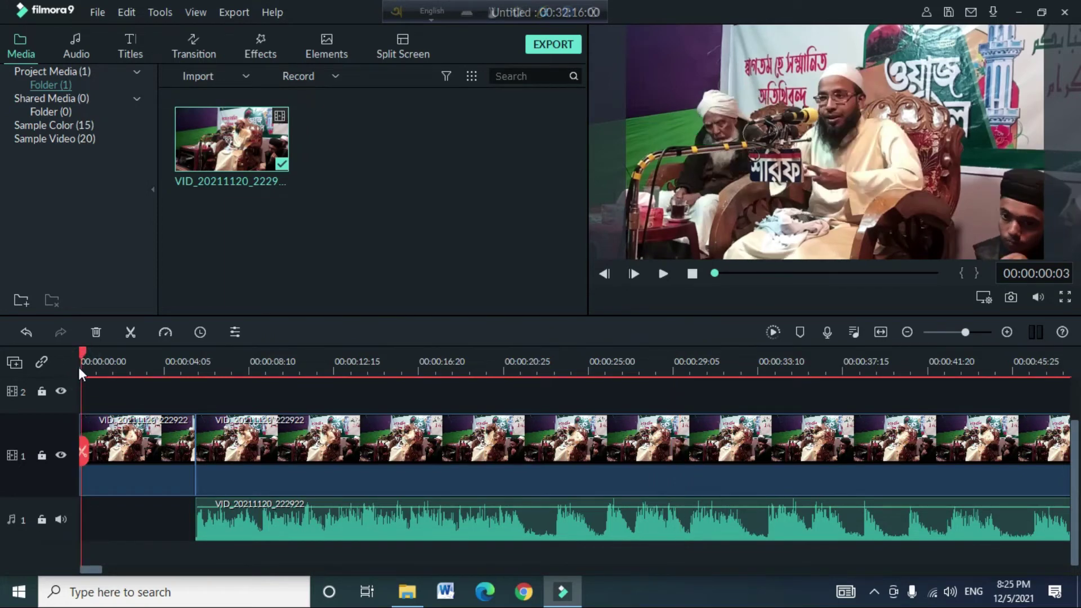
pyautogui.click(80, 358)
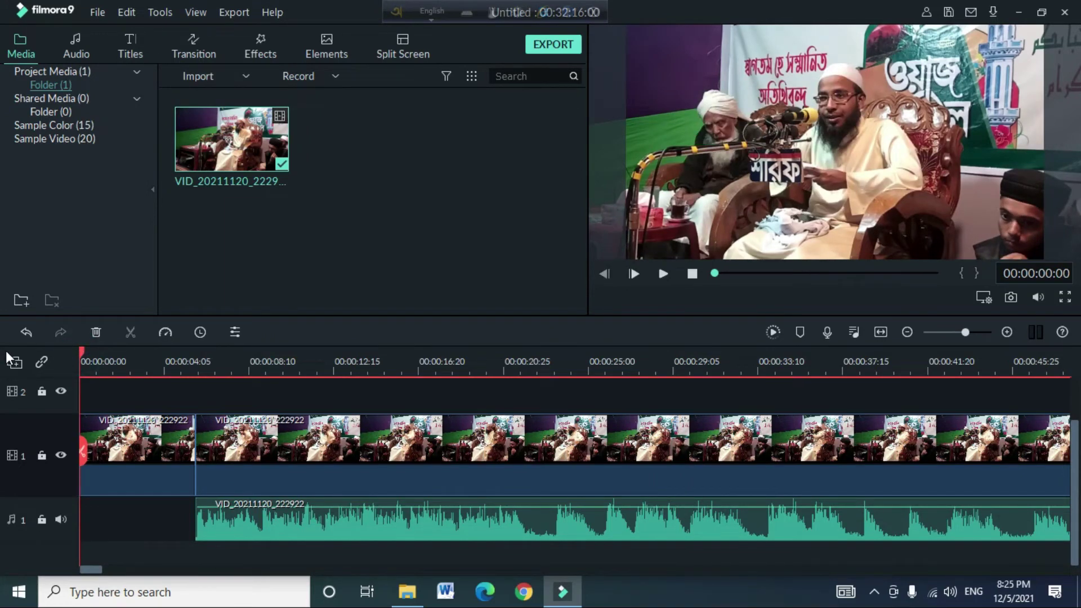
pyautogui.hotkey('ctrl', 'z')
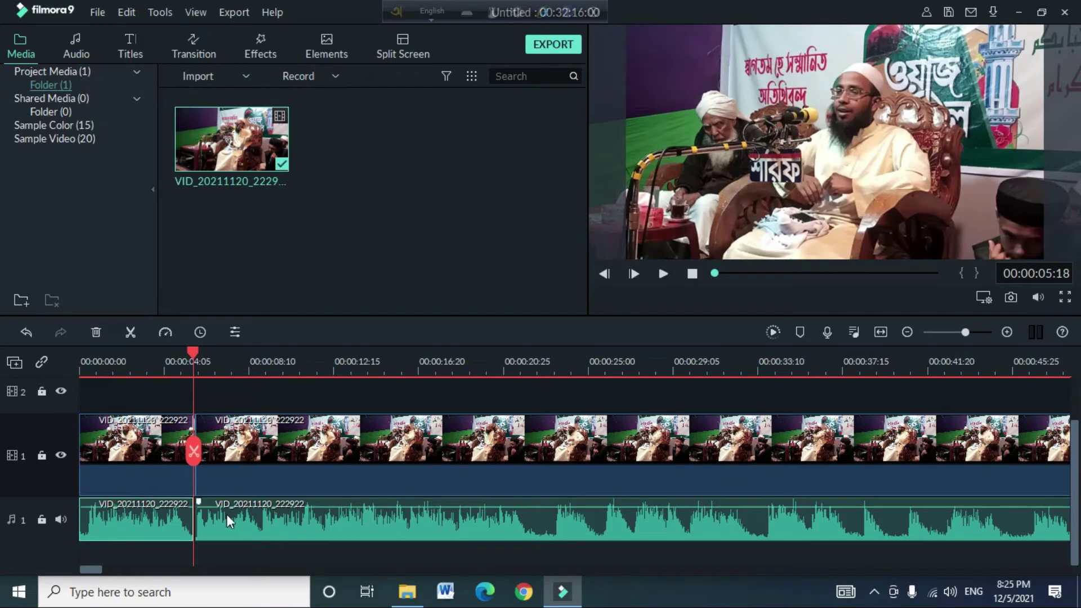
# Play the opening highlight from 00:00:00:00 past its end to check the copied audio against the picture
pyautogui.click(80, 369)
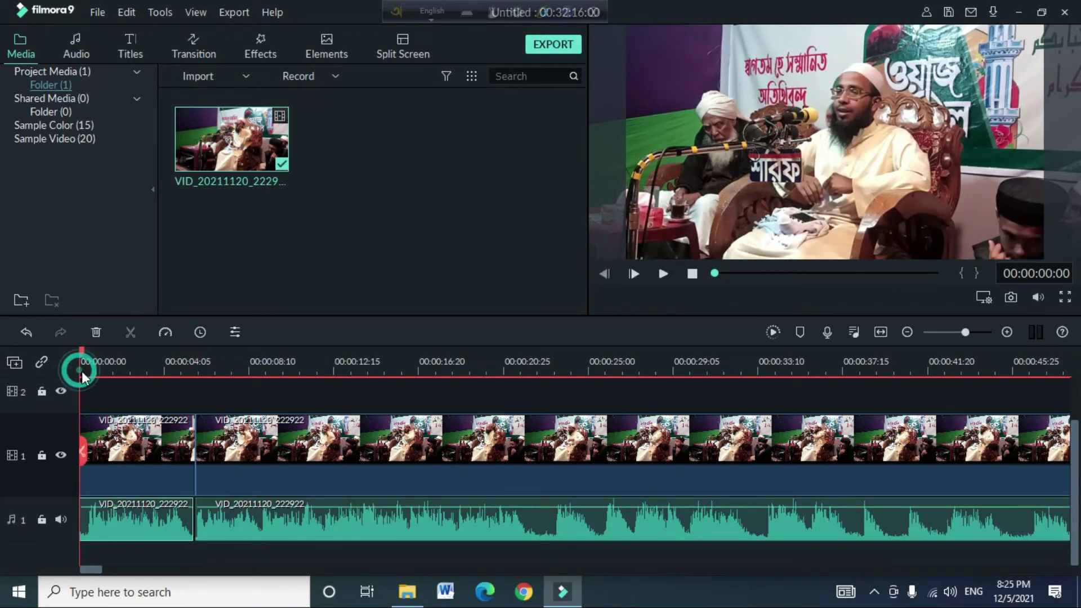
pyautogui.press('space')
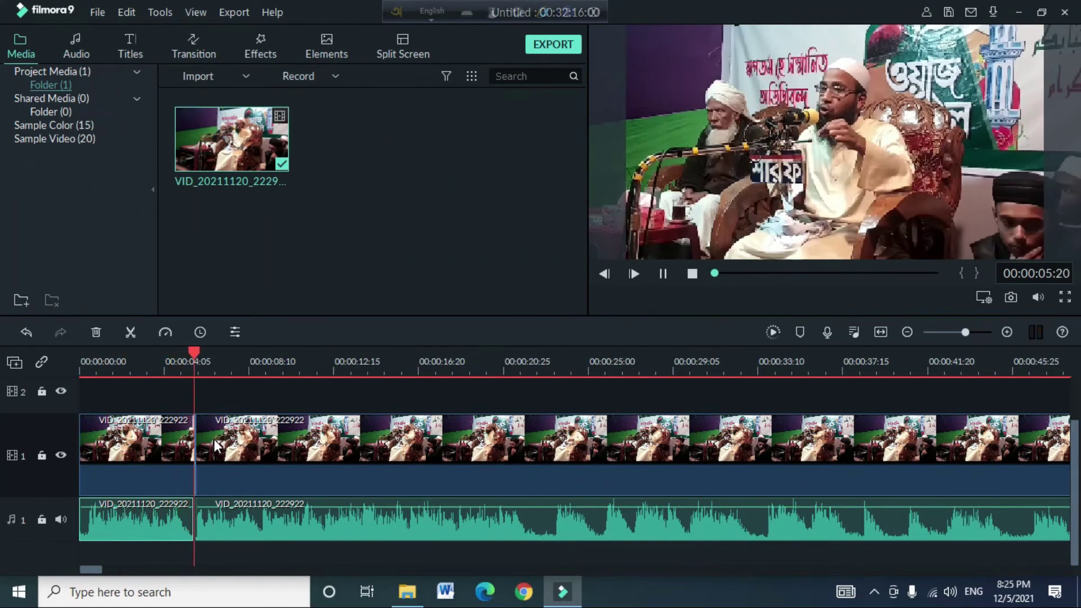
pyautogui.press('space')
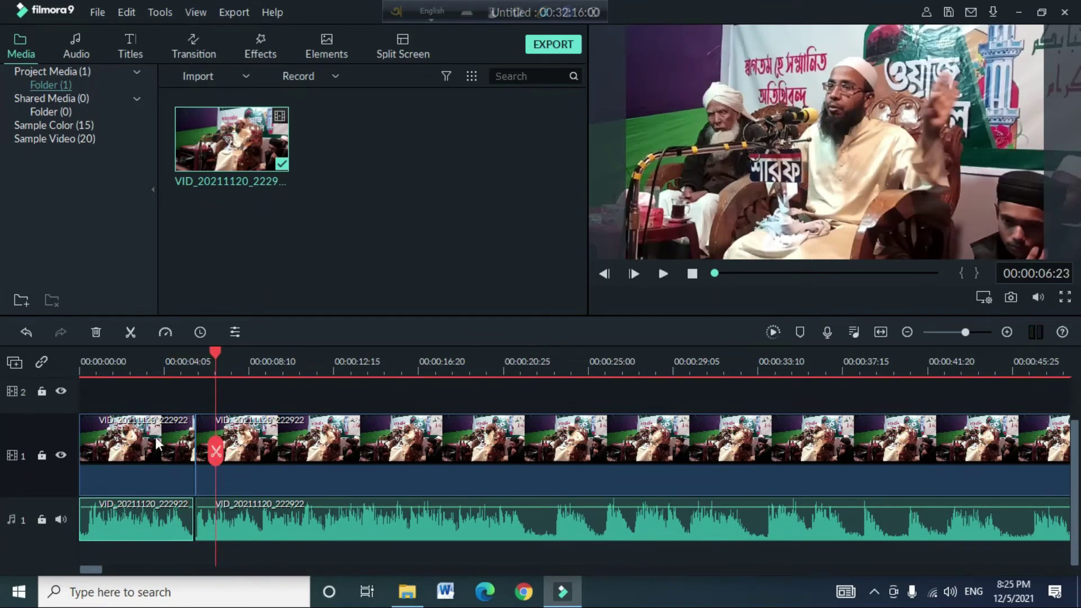
# Shift the copied audio piece slightly later so its end meets the start of the main audio clip
pyautogui.moveTo(197, 368); pyautogui.dragTo(447, 401)
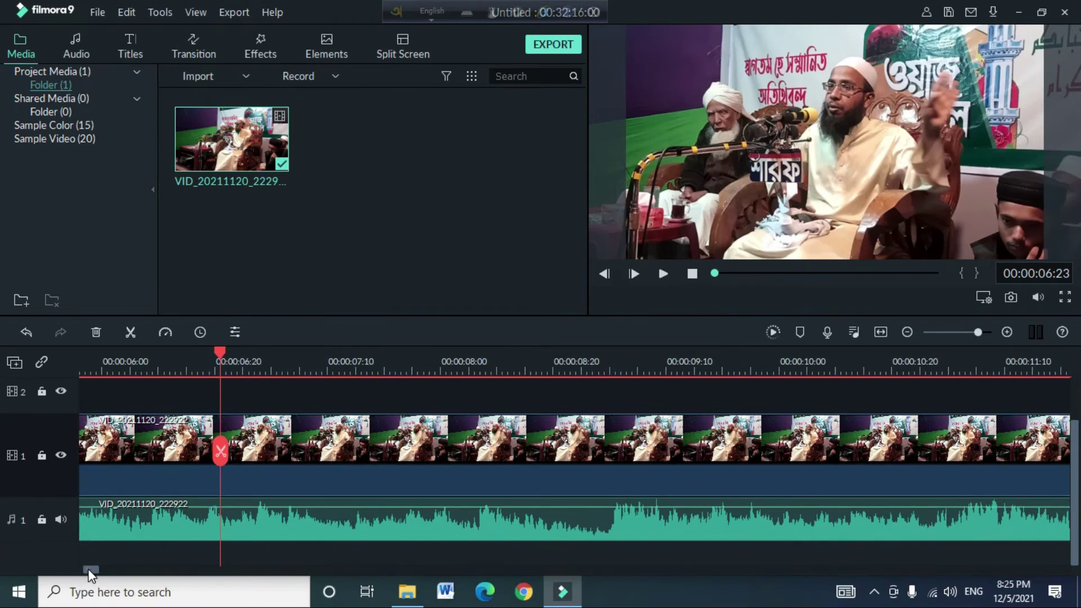
pyautogui.moveTo(89, 570); pyautogui.dragTo(29, 570)
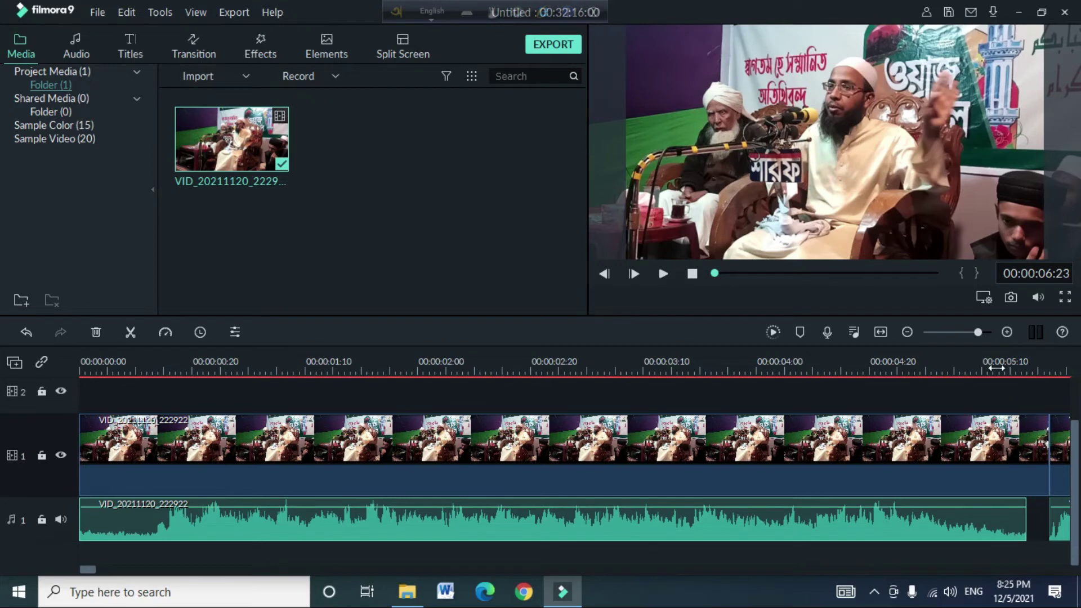
pyautogui.moveTo(996, 368); pyautogui.dragTo(203, 396)
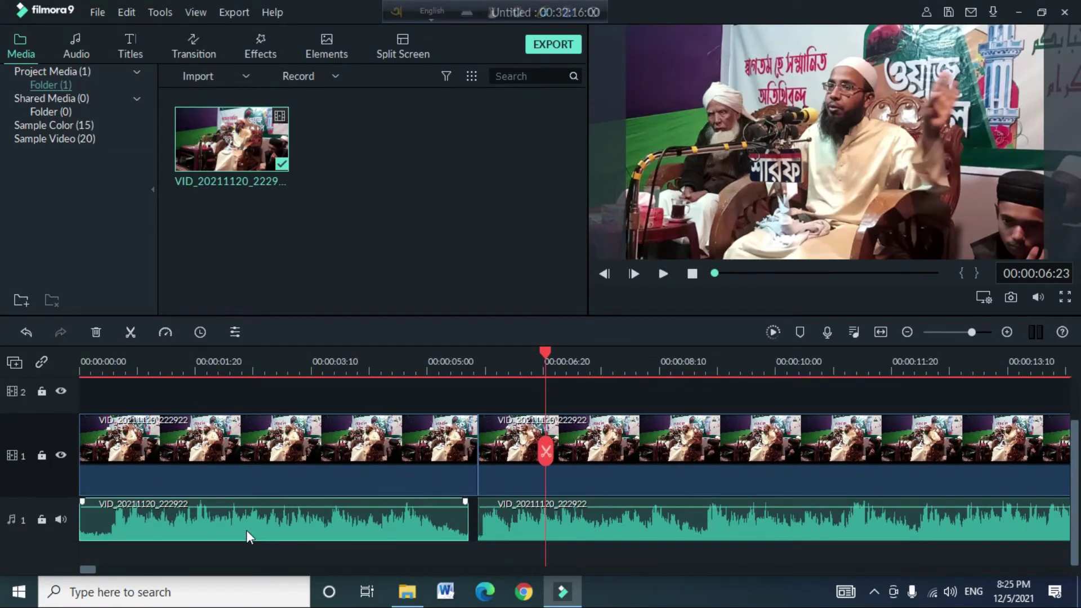
pyautogui.moveTo(241, 523); pyautogui.dragTo(245, 521)
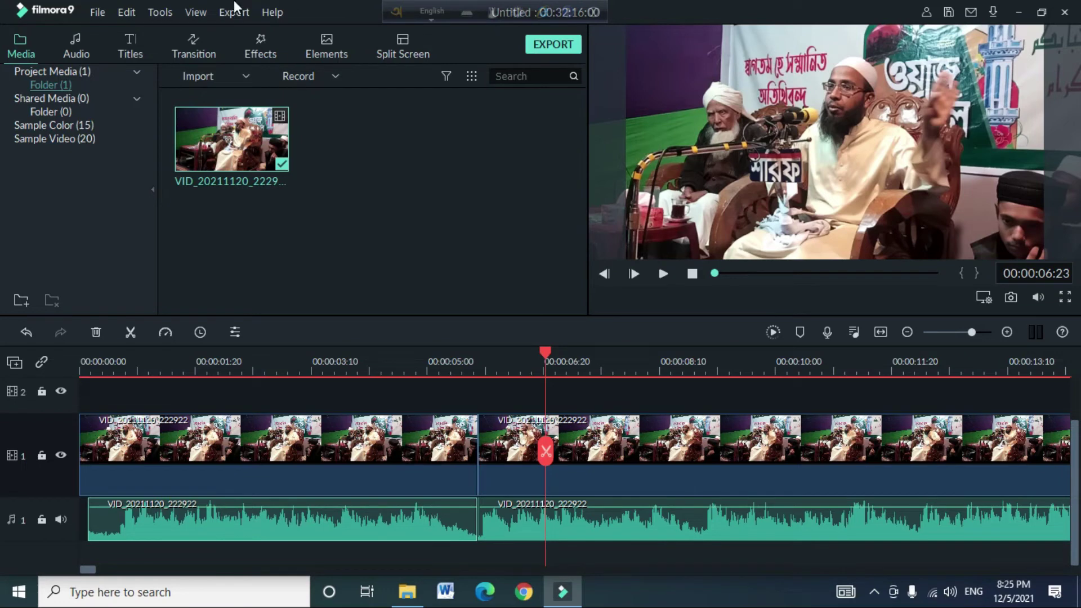
# Browse the transition library and preview Swirl, Evaporate 2 and Ripper from the Ripple & Dissolve category
pyautogui.click(194, 48)
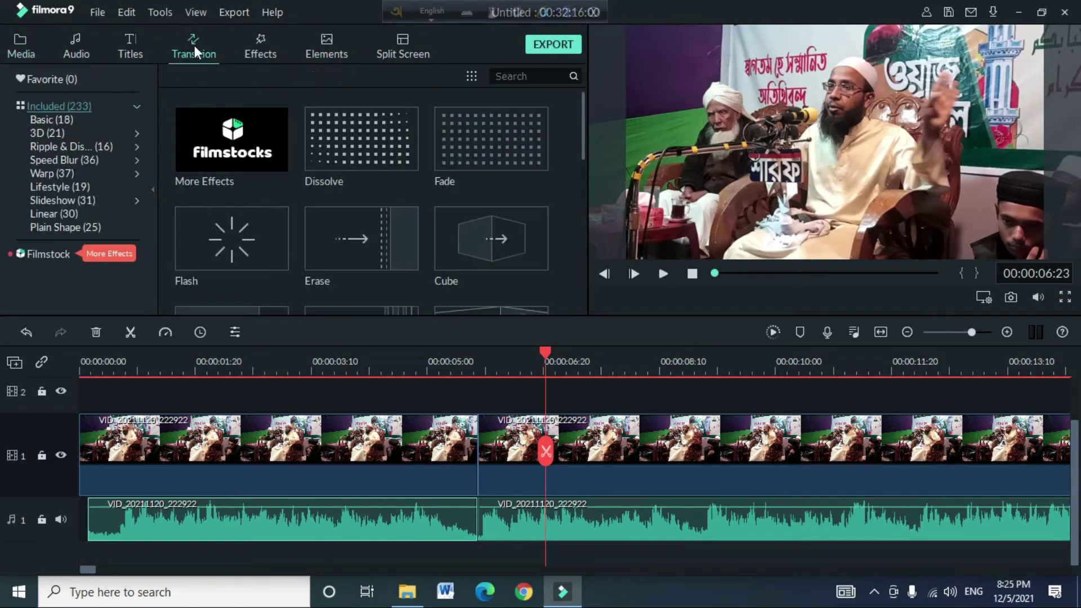
pyautogui.scroll(-5, 338, 208)
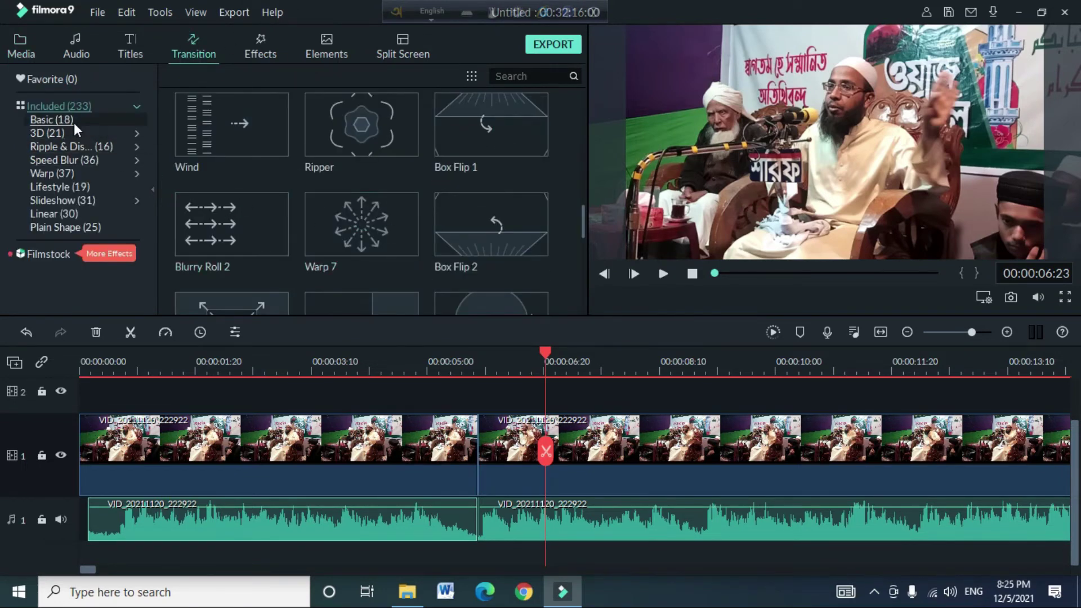
pyautogui.click(71, 119)
pyautogui.click(63, 133)
pyautogui.click(68, 144)
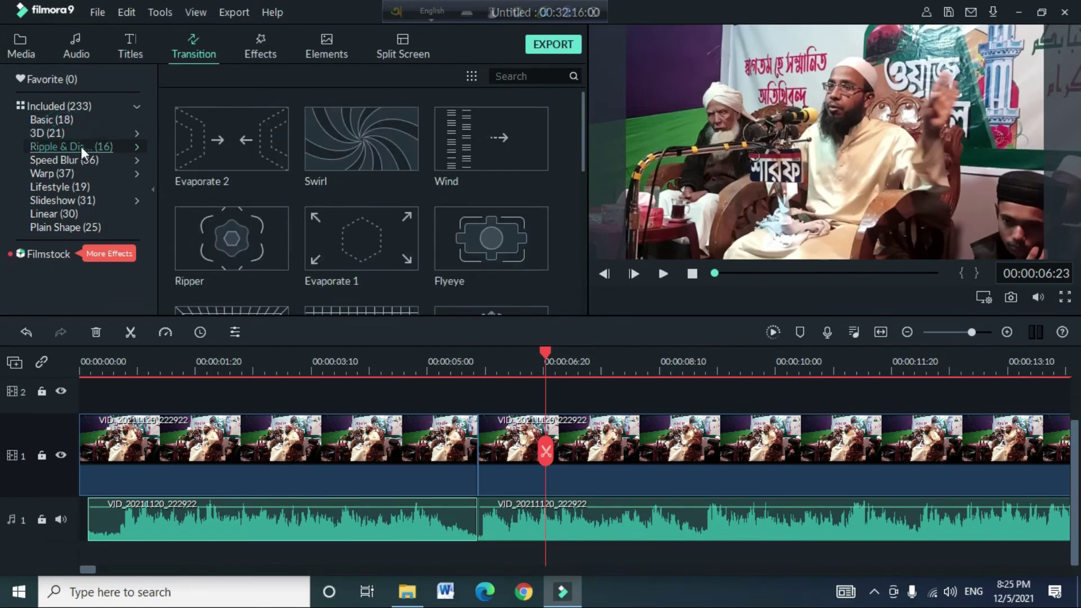
pyautogui.click(345, 145)
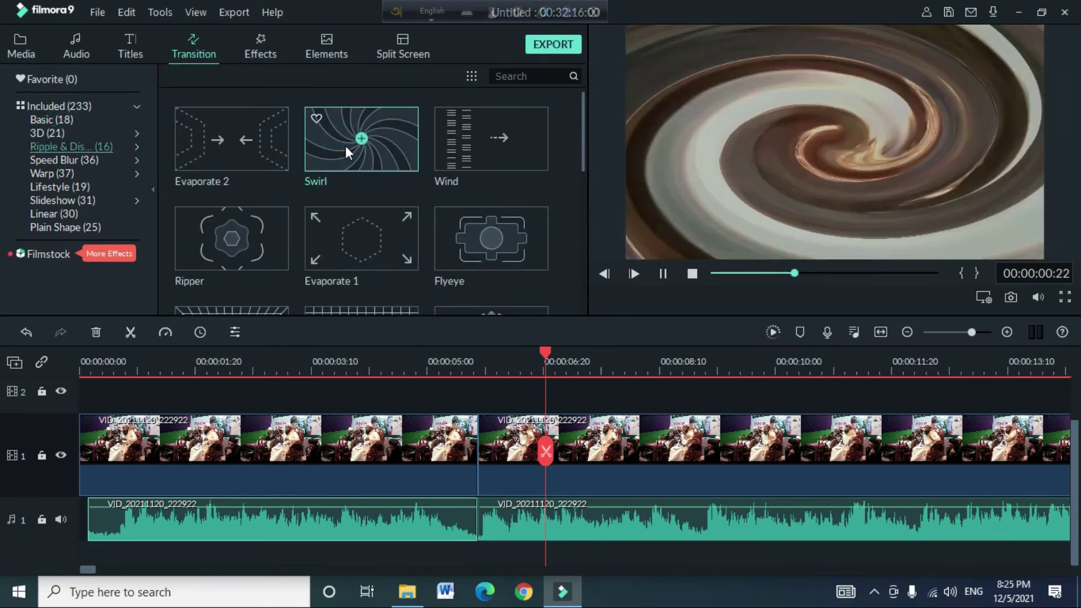
pyautogui.click(195, 146)
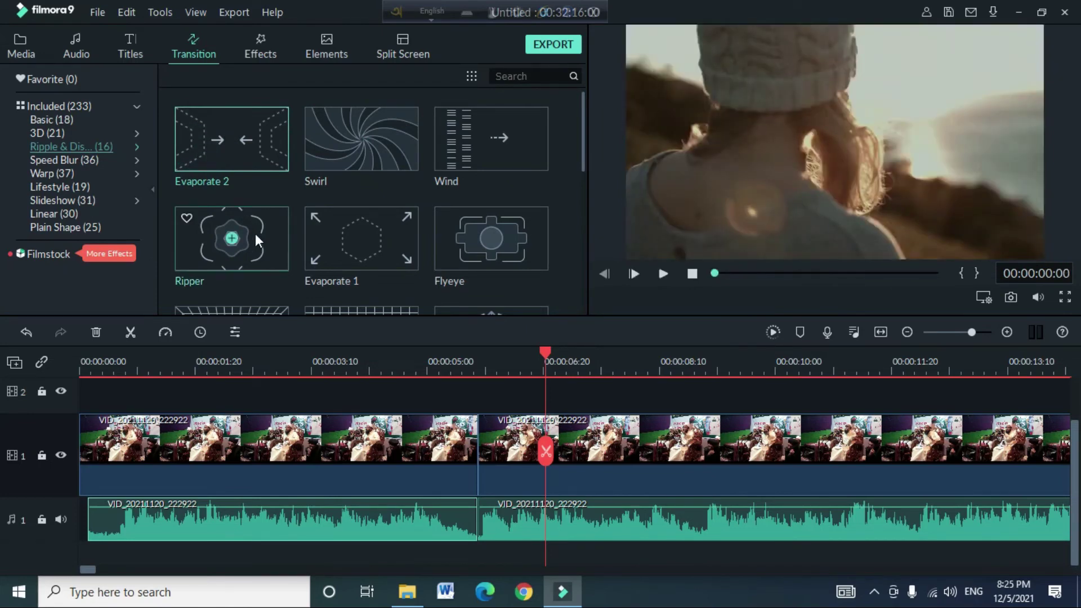
pyautogui.click(255, 235)
# Place the 3D transition Box Turn 1 between the opening highlight and the main video clip, and shorten its duration
pyautogui.click(47, 133)
pyautogui.click(265, 133)
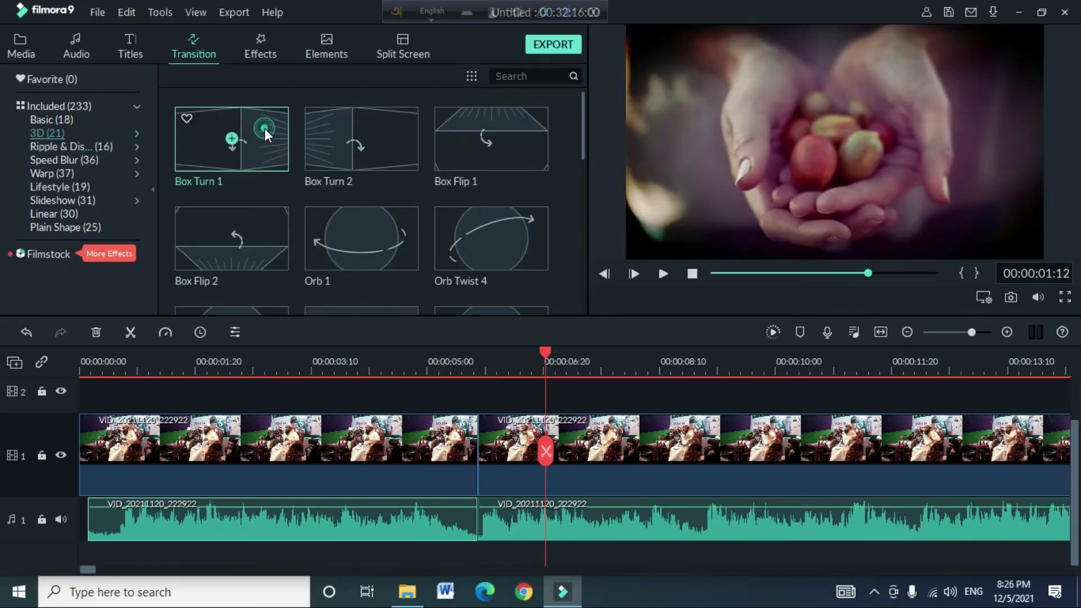
pyautogui.moveTo(456, 387); pyautogui.dragTo(475, 433)
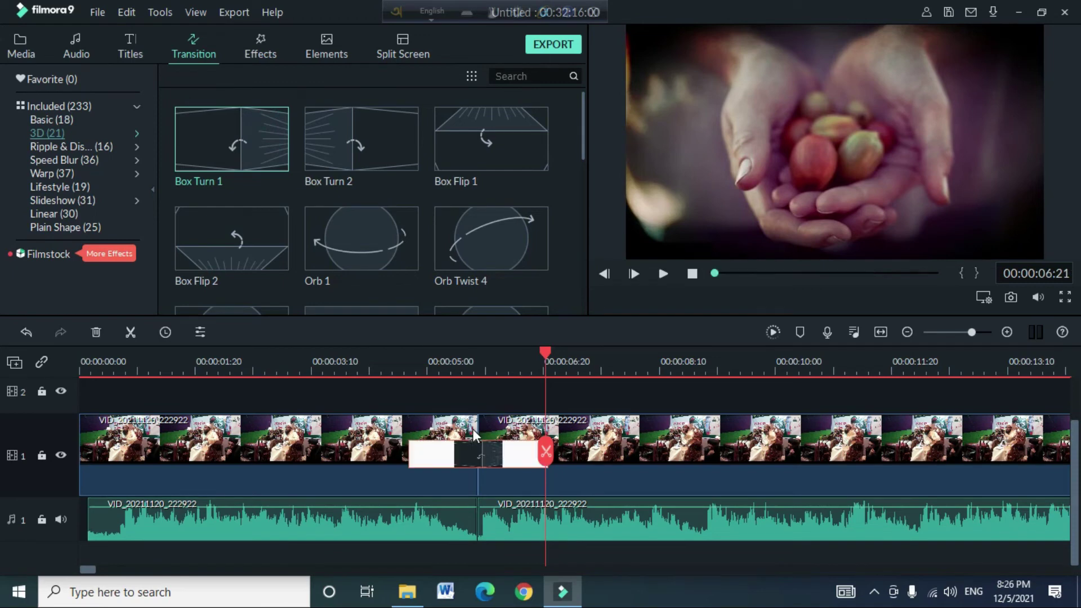
pyautogui.moveTo(410, 451); pyautogui.dragTo(434, 456)
# Play the passage across the Box Turn 1 transition several times from points shortly before it
pyautogui.click(450, 371)
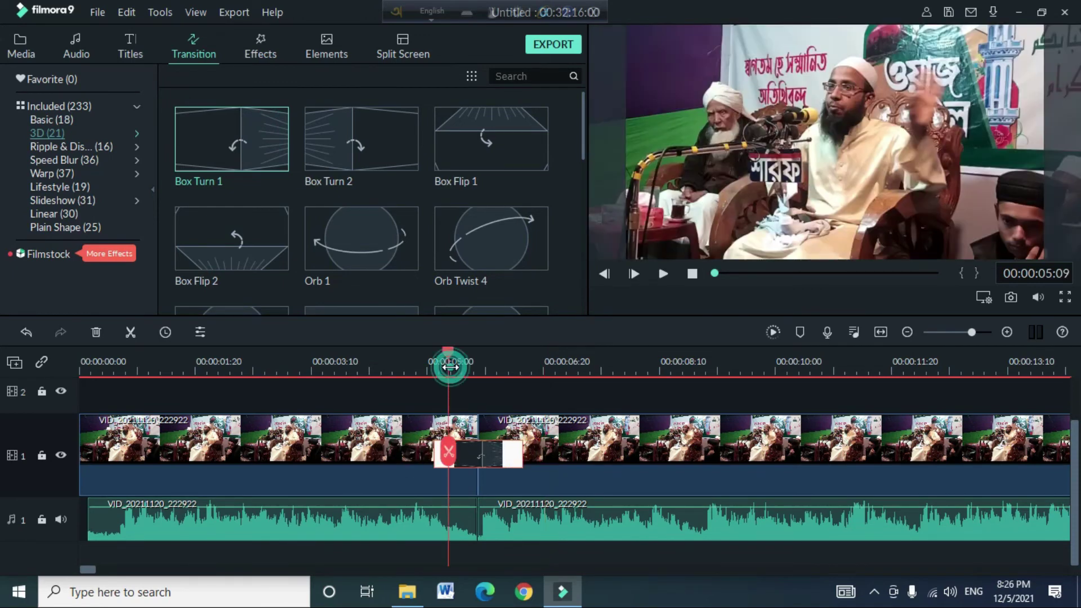
pyautogui.press('space')
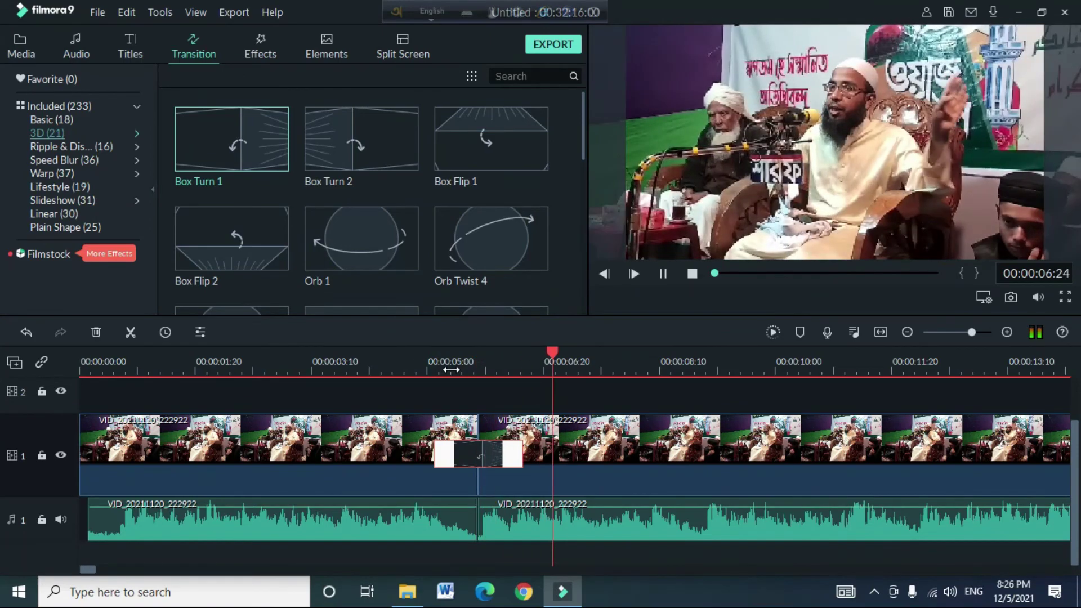
pyautogui.moveTo(403, 370); pyautogui.dragTo(408, 368)
pyautogui.press('space')
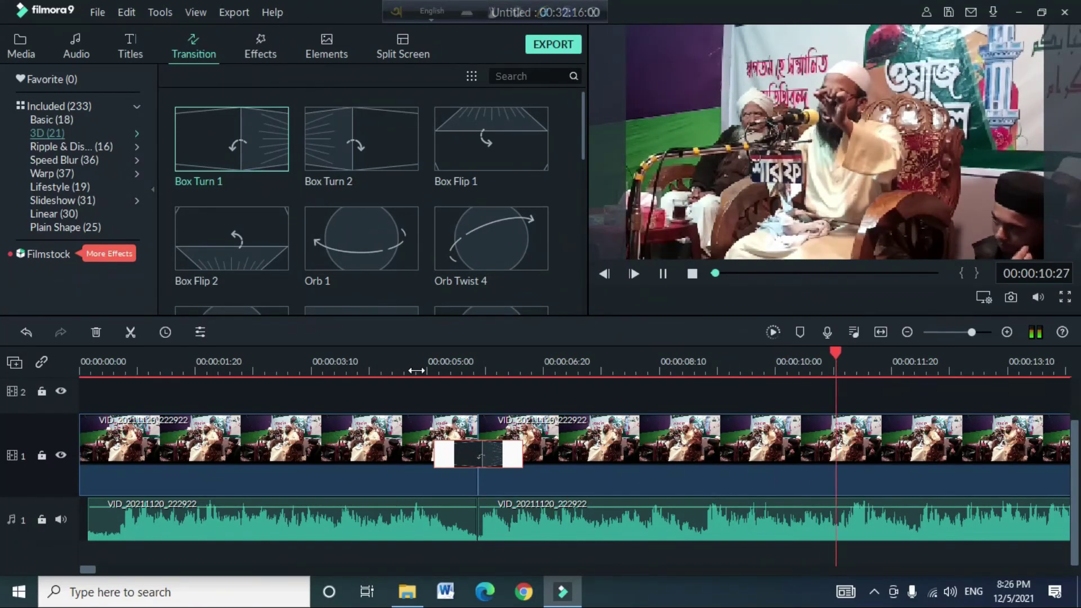
pyautogui.press('space')
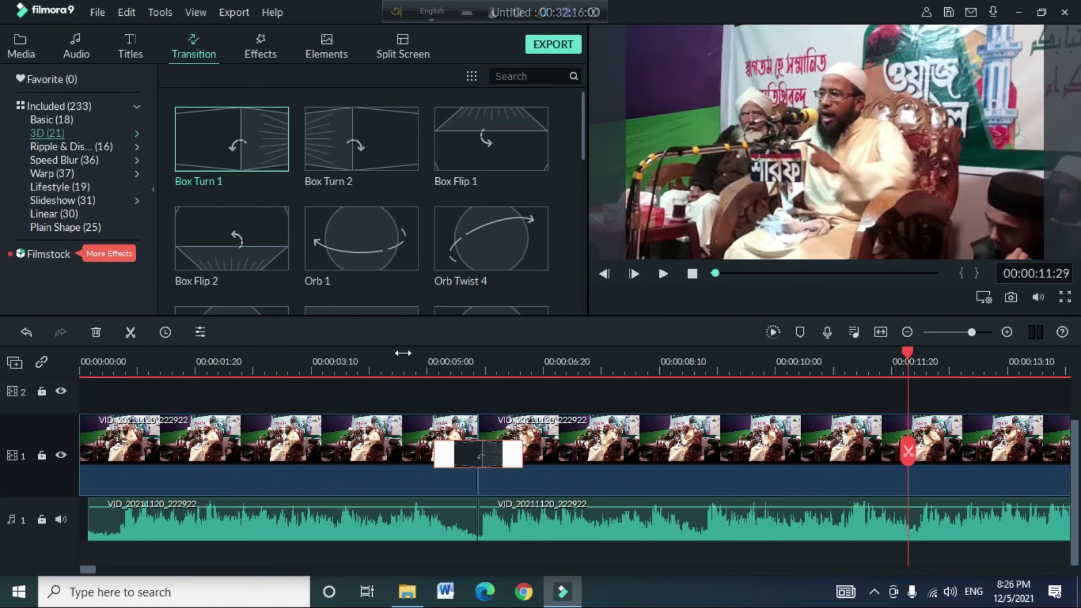
pyautogui.click(380, 364)
pyautogui.press('space')
pyautogui.press('space')
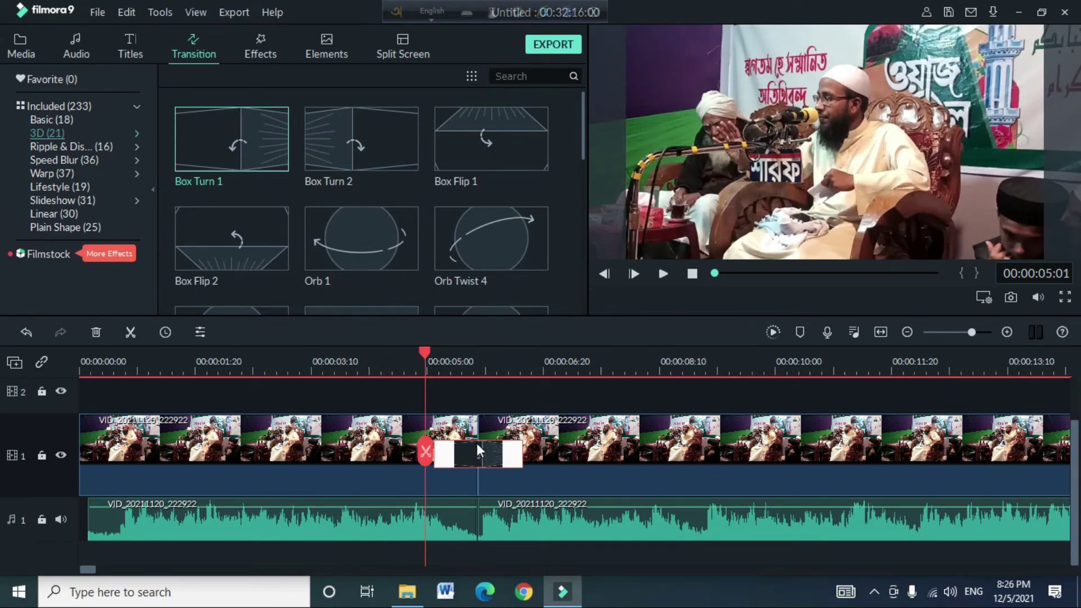
# Preview the Orb 1 and Orb Twist 4 transitions, and replay the timeline across the applied transition from 00:00:05:01
pyautogui.click(380, 258)
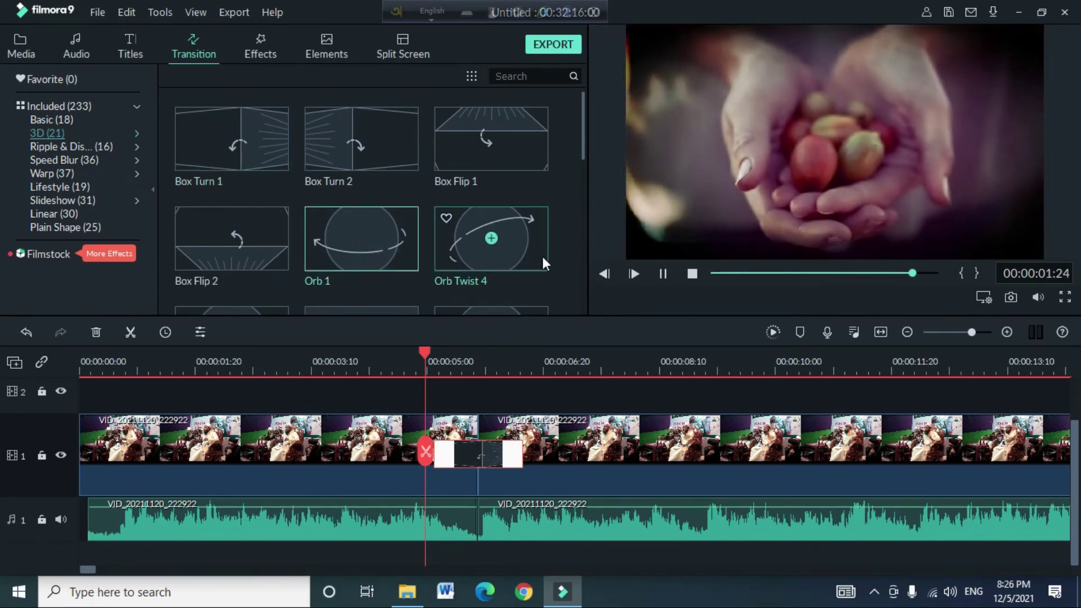
pyautogui.click(542, 255)
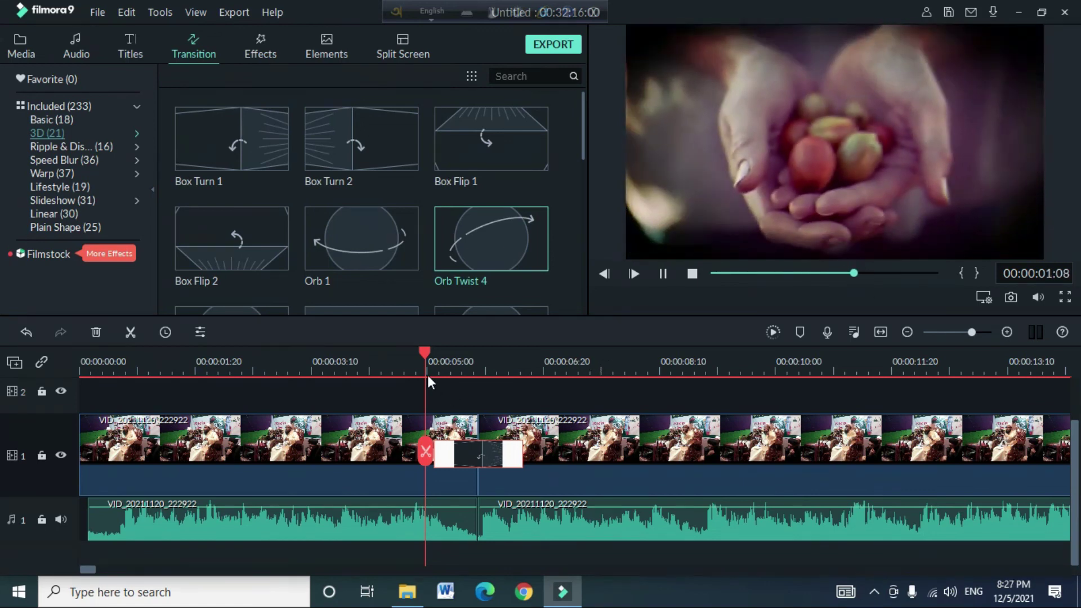
pyautogui.click(662, 274)
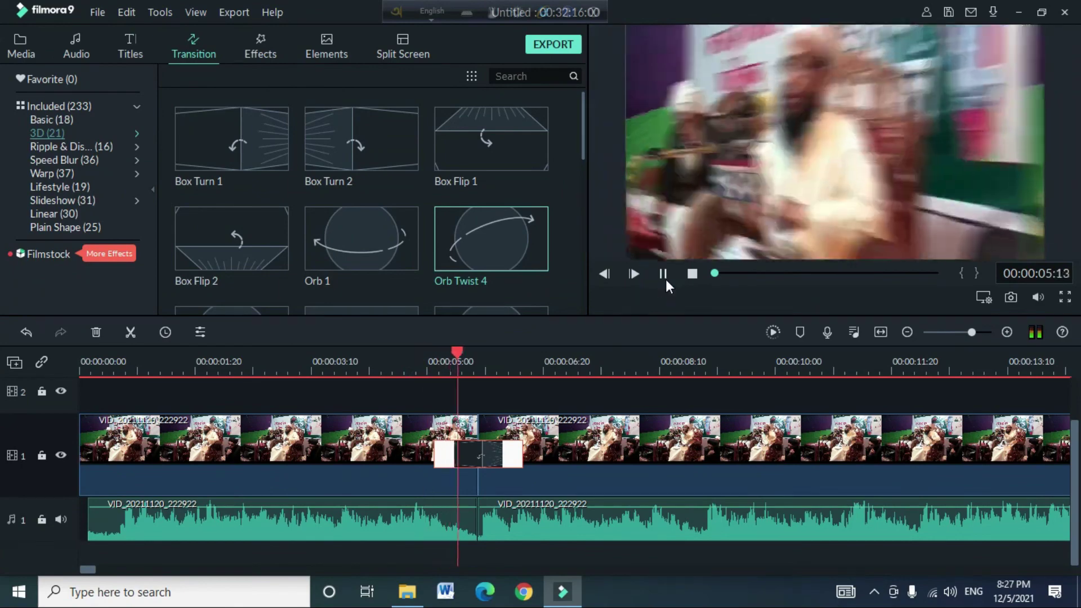
# Open the effects library and look through the included filters
pyautogui.click(260, 47)
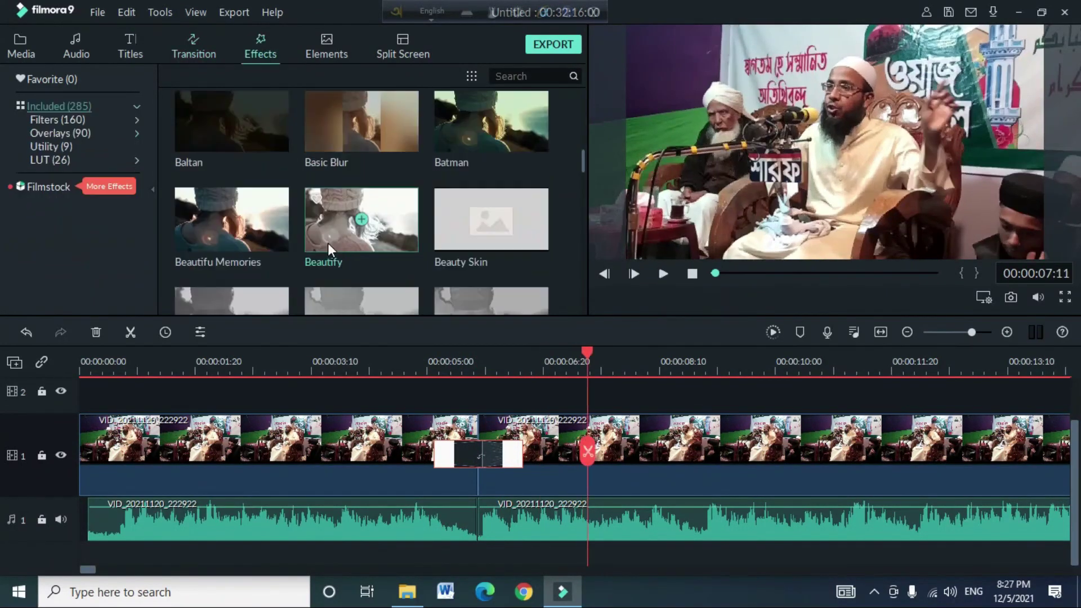